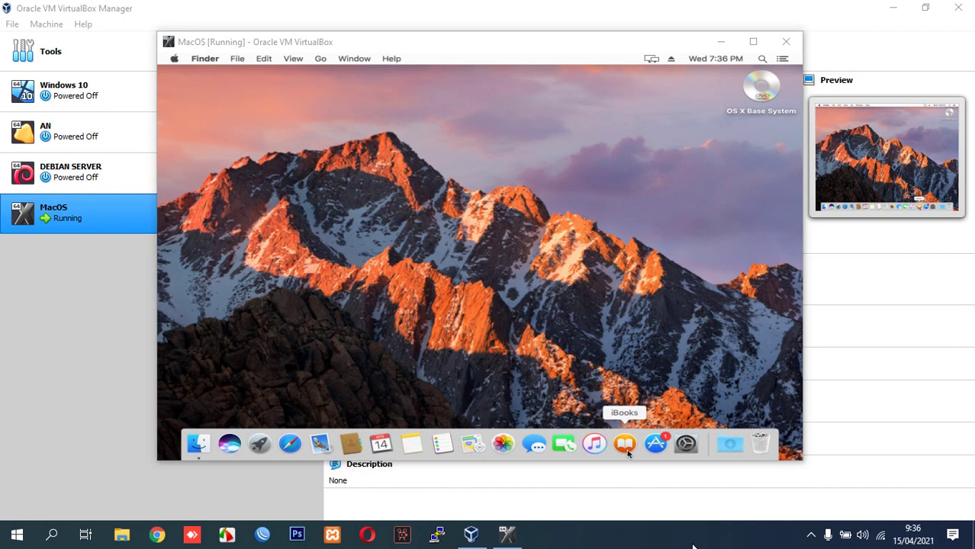
# Step: Find and open the Windows Control Panel, and go to Programs and Features
pyautogui.click(54, 534)
pyautogui.write('c')
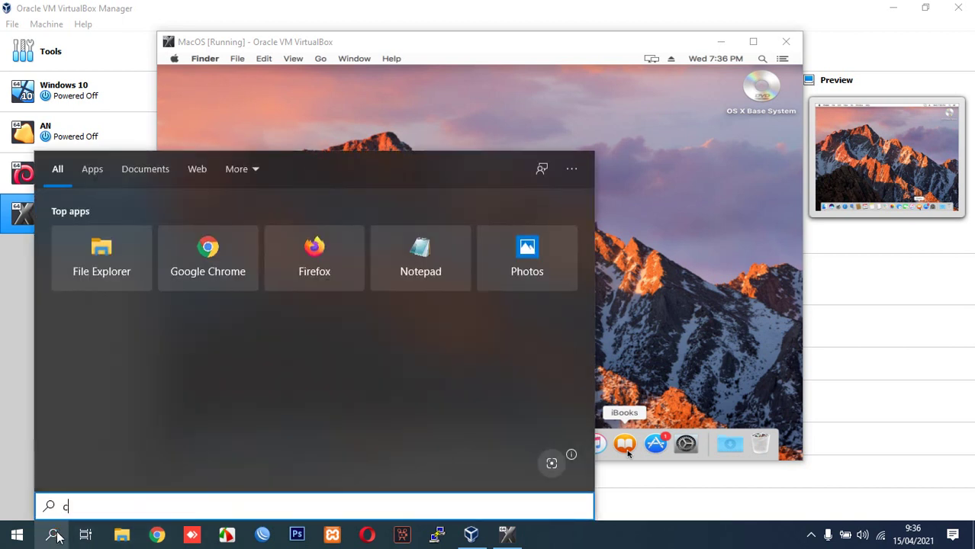
pyautogui.write('ontr')
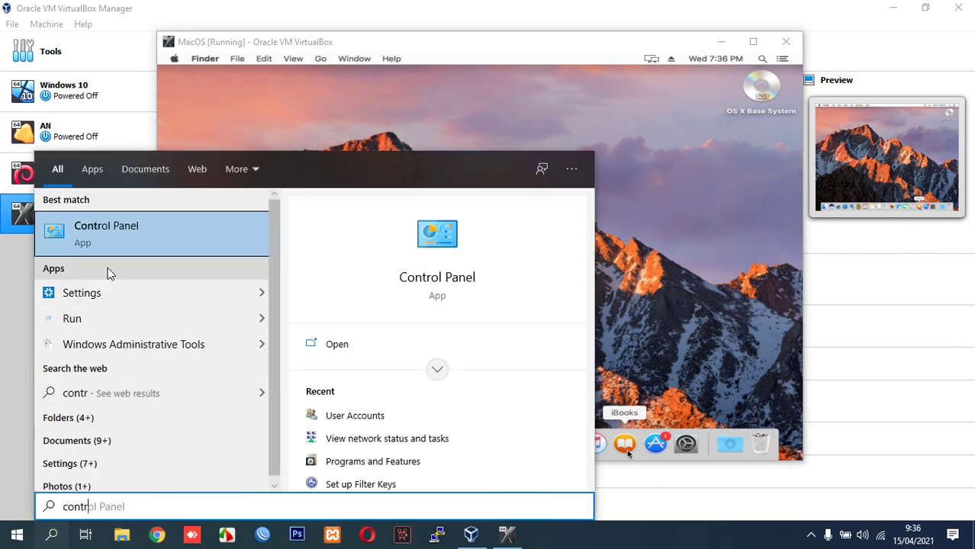
pyautogui.click(129, 244)
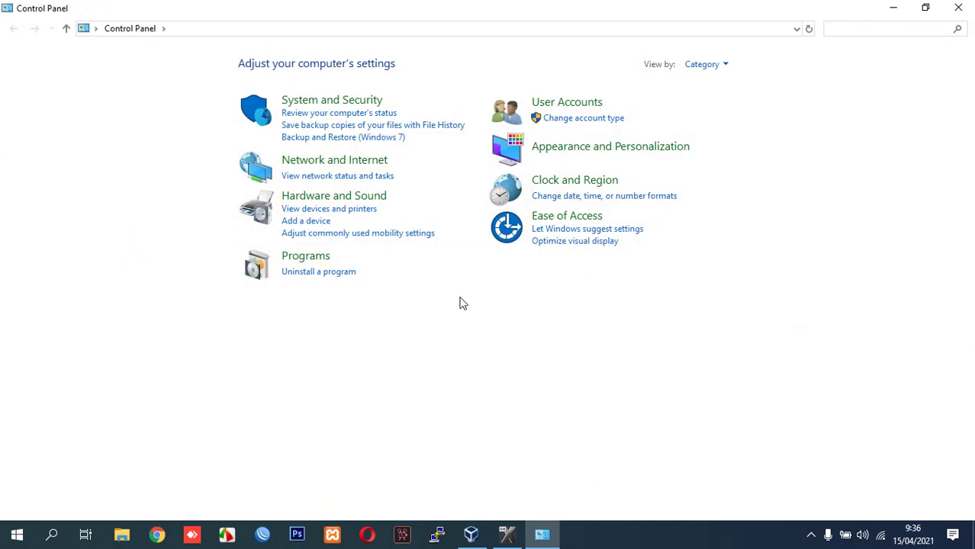
pyautogui.click(324, 259)
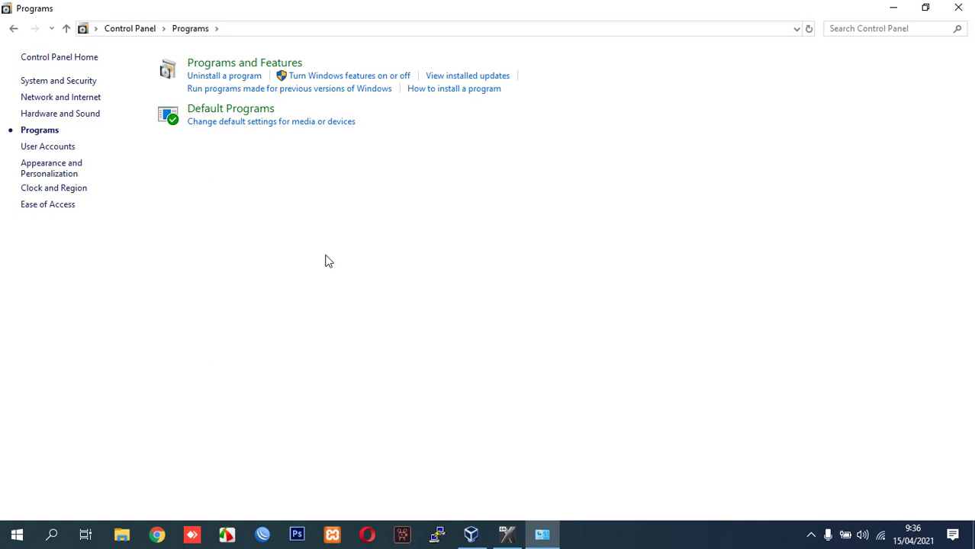
pyautogui.click(261, 66)
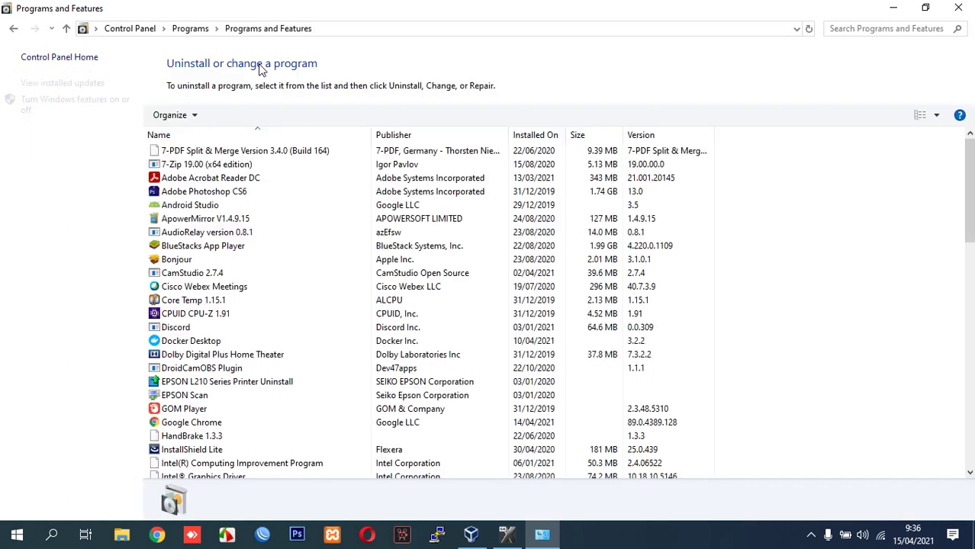
# Step: Check in Windows Features that SMB 1.0/CIFS File Sharing Support and its Automatic Removal, Client and Server components are enabled, and confirm
pyautogui.click(86, 105)
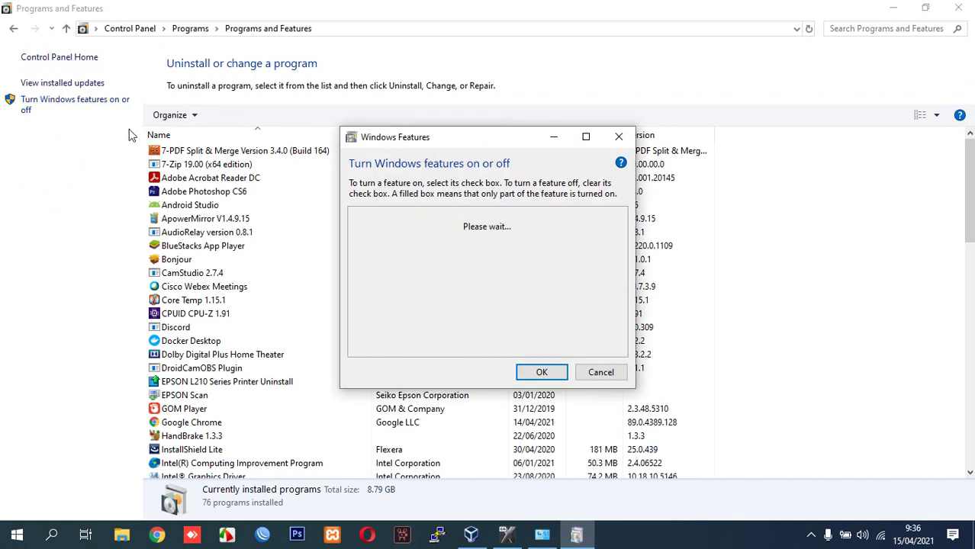
pyautogui.moveTo(623, 251); pyautogui.dragTo(623, 302)
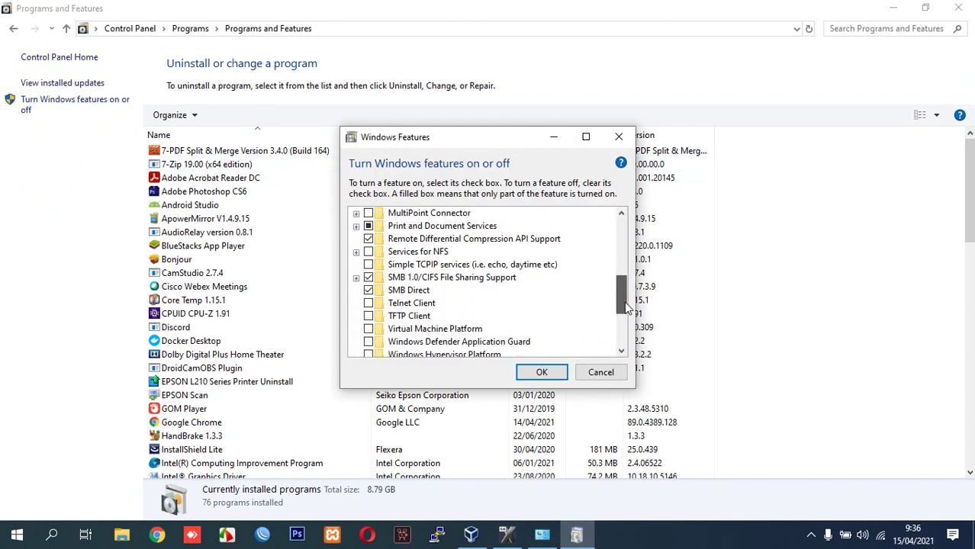
pyautogui.click(356, 278)
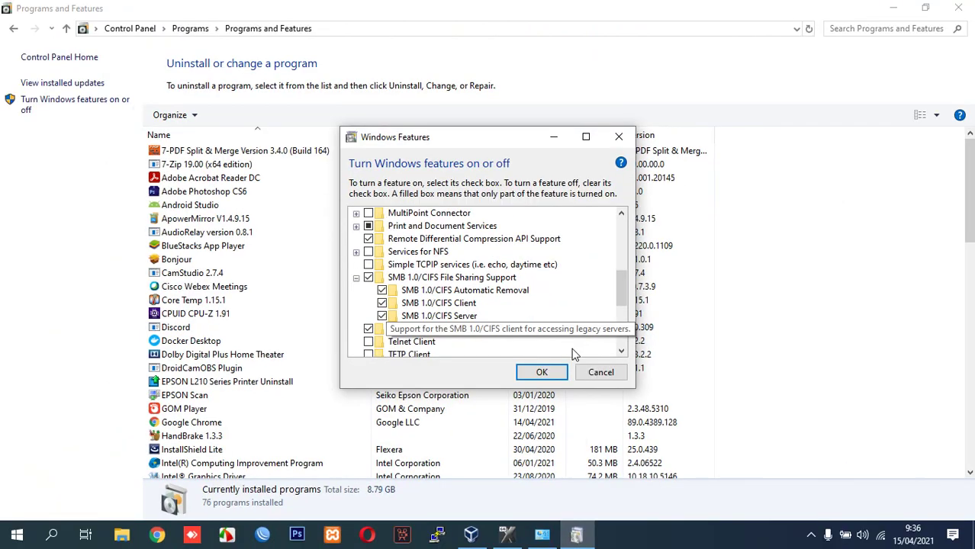
pyautogui.click(542, 371)
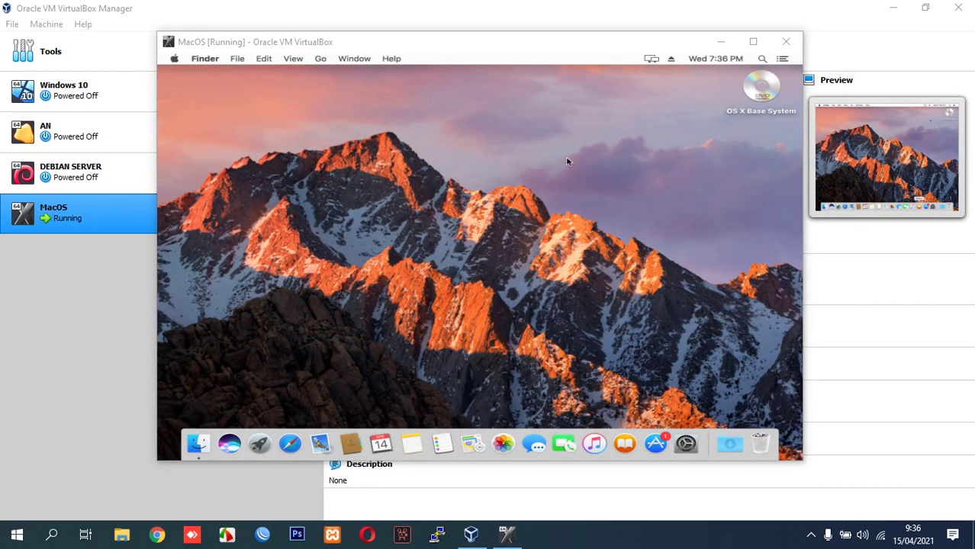
# Step: Open the advanced sharing settings of the Network and Sharing Center in the Windows Control Panel
pyautogui.click(54, 534)
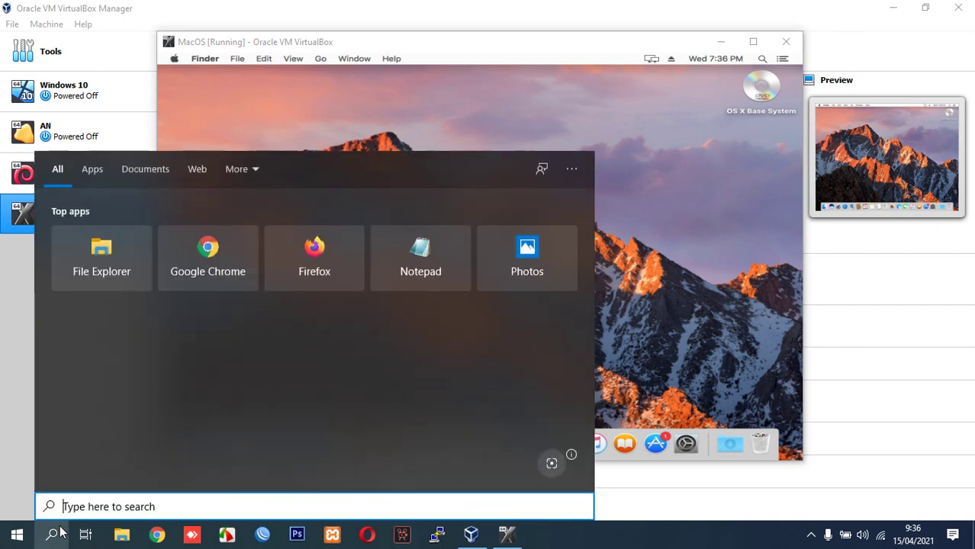
pyautogui.write('cont')
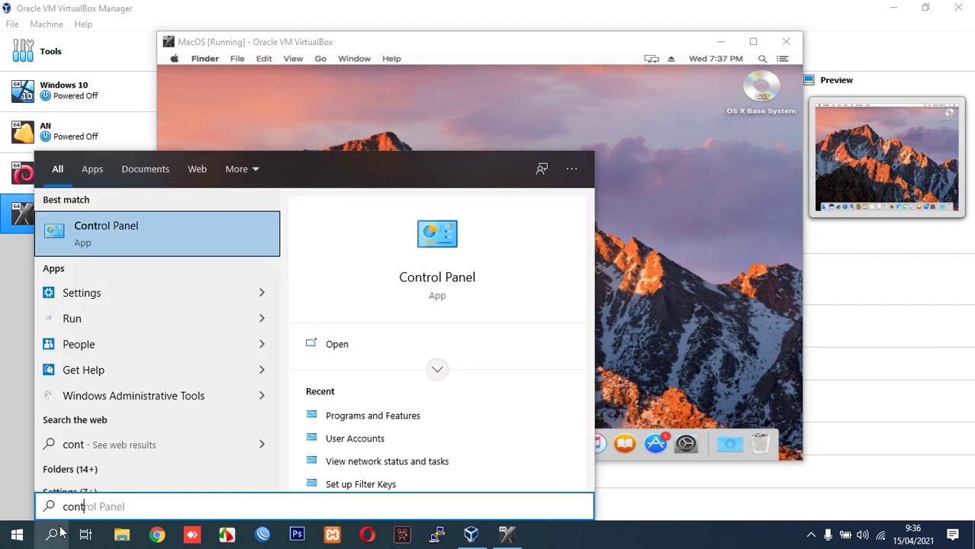
pyautogui.click(83, 244)
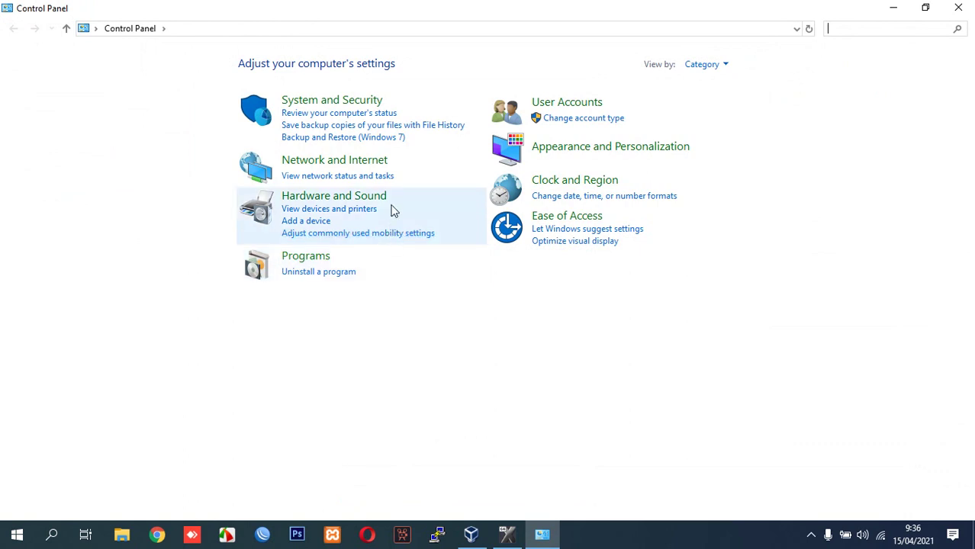
pyautogui.click(365, 176)
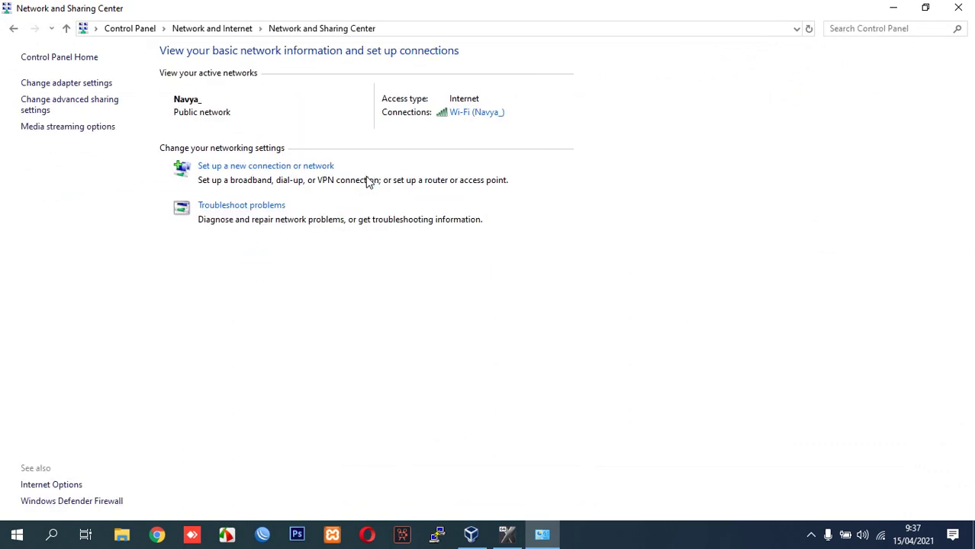
pyautogui.click(94, 105)
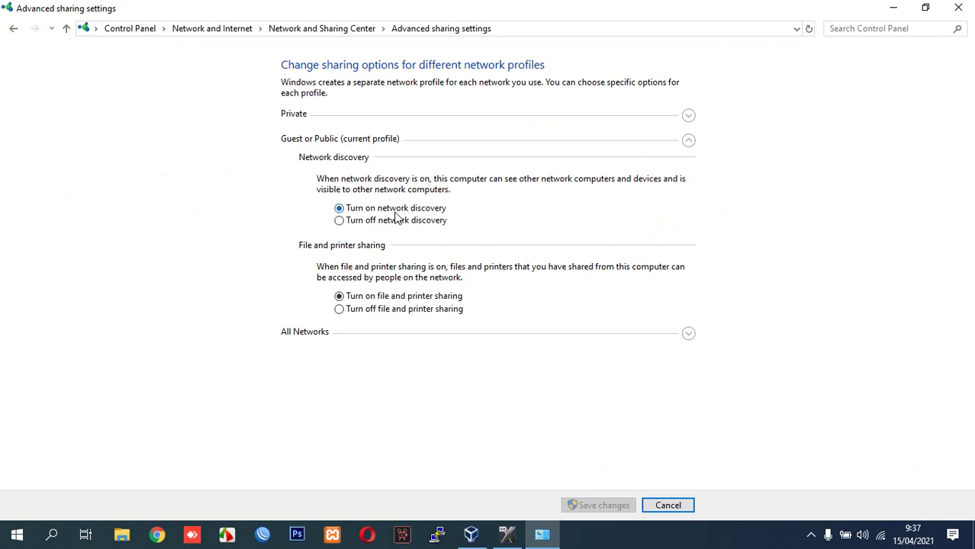
# Step: Review the sharing options of the All Networks, Private and Guest or Public profiles, and close the sharing settings
pyautogui.click(688, 336)
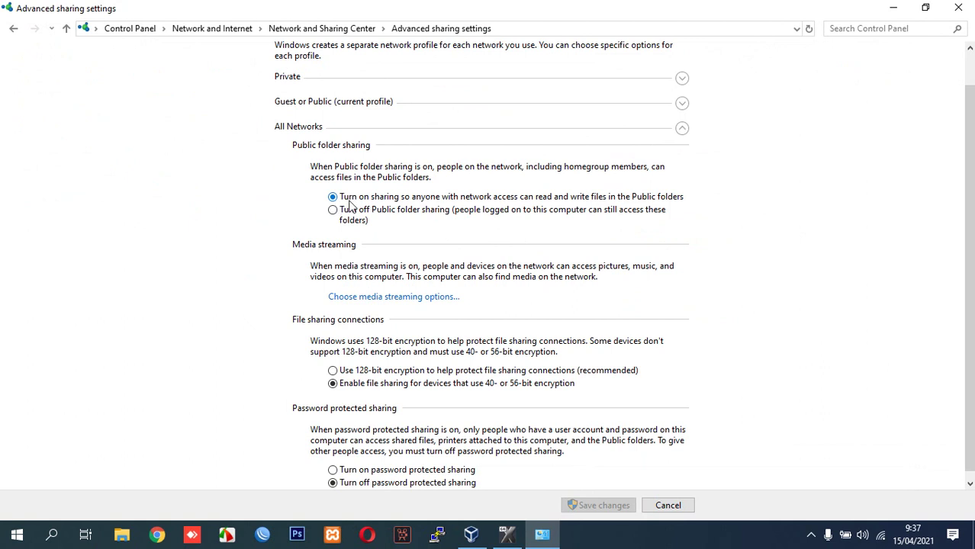
pyautogui.scroll(-1, 973, 242)
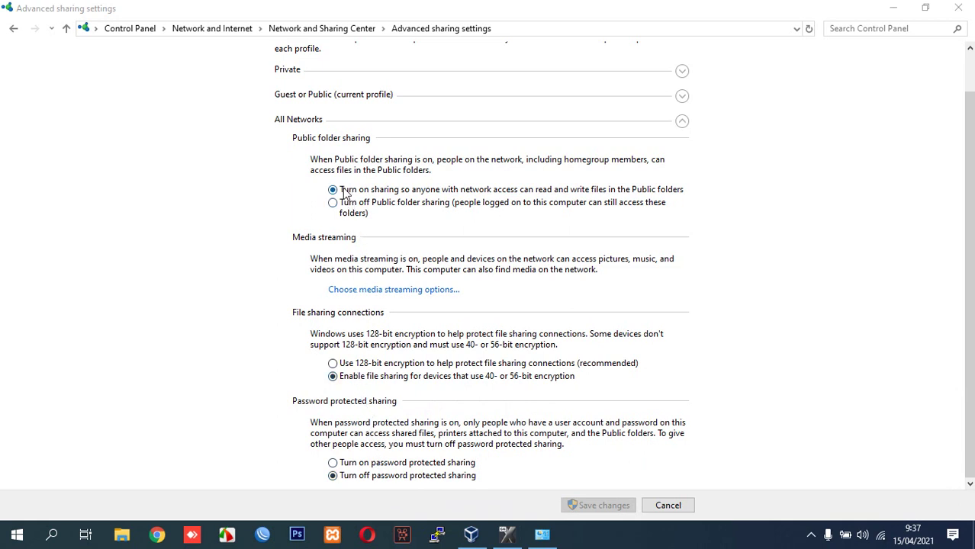
pyautogui.click(682, 122)
pyautogui.click(688, 116)
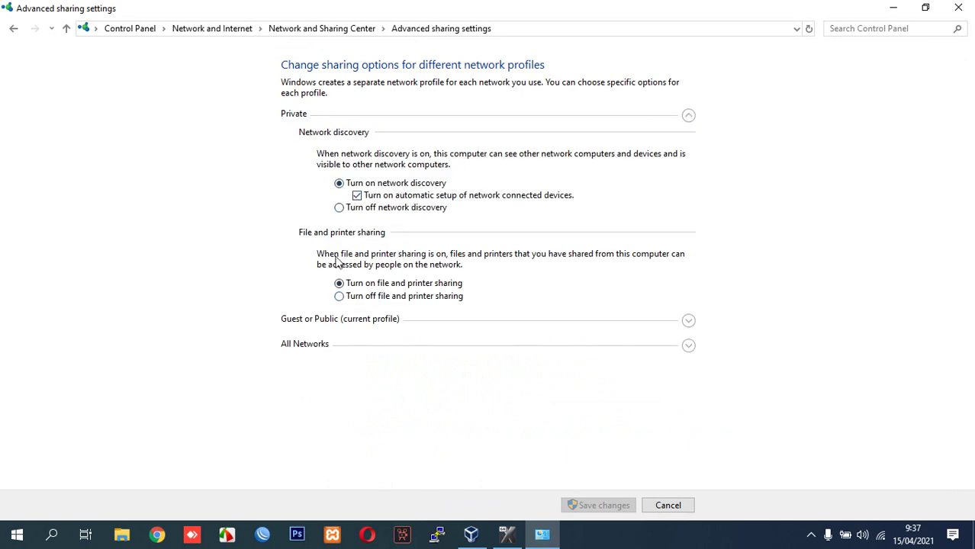
pyautogui.click(688, 321)
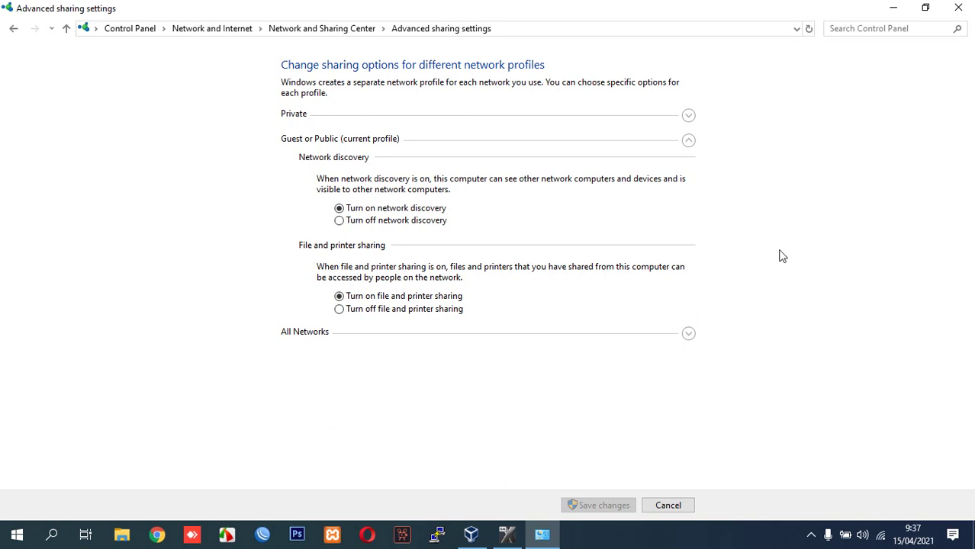
pyautogui.click(958, 8)
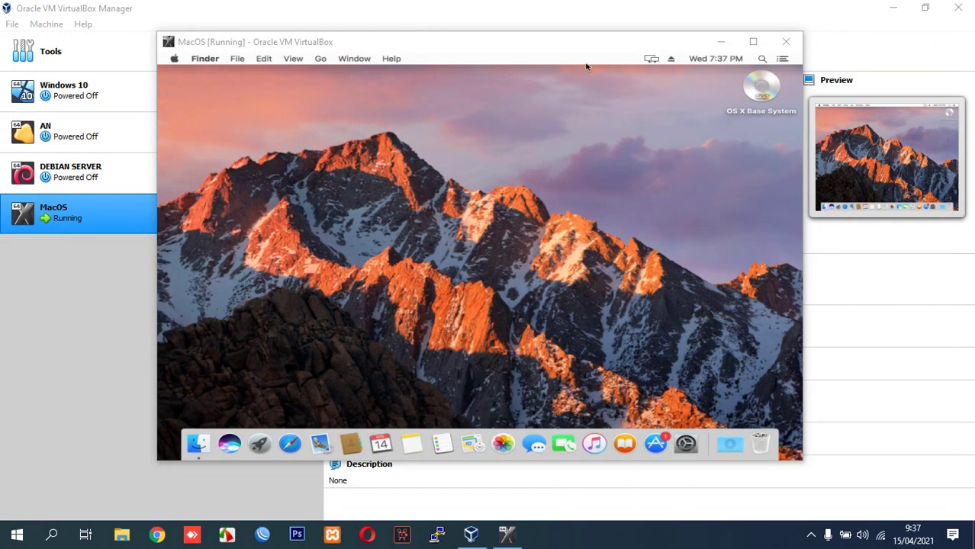
# Step: Keep the MacOS machine's network Adapter 1 on Bridged Adapter, select Intel(R) Centrino(R) Wireless-N 1030 as its interface, and confirm the settings
pyautogui.click(532, 23)
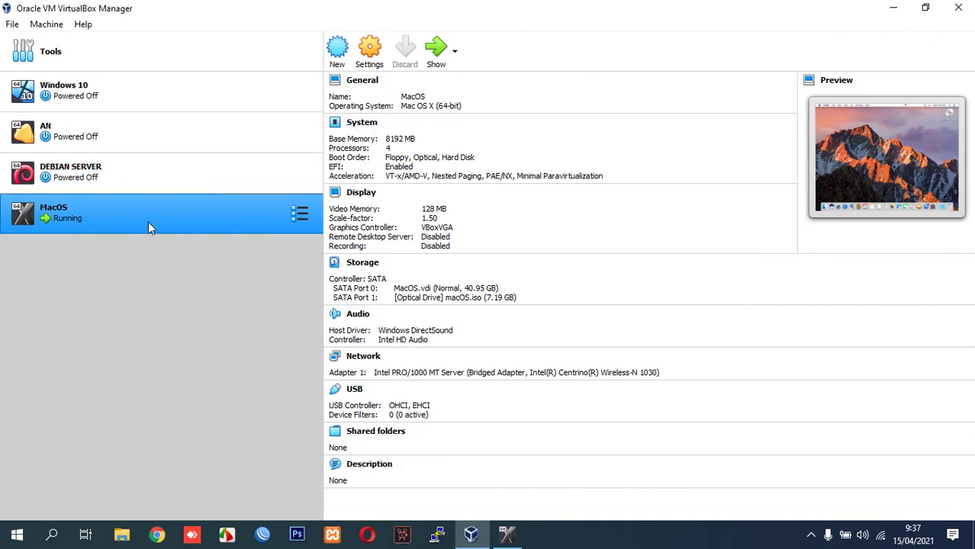
pyautogui.click(369, 52)
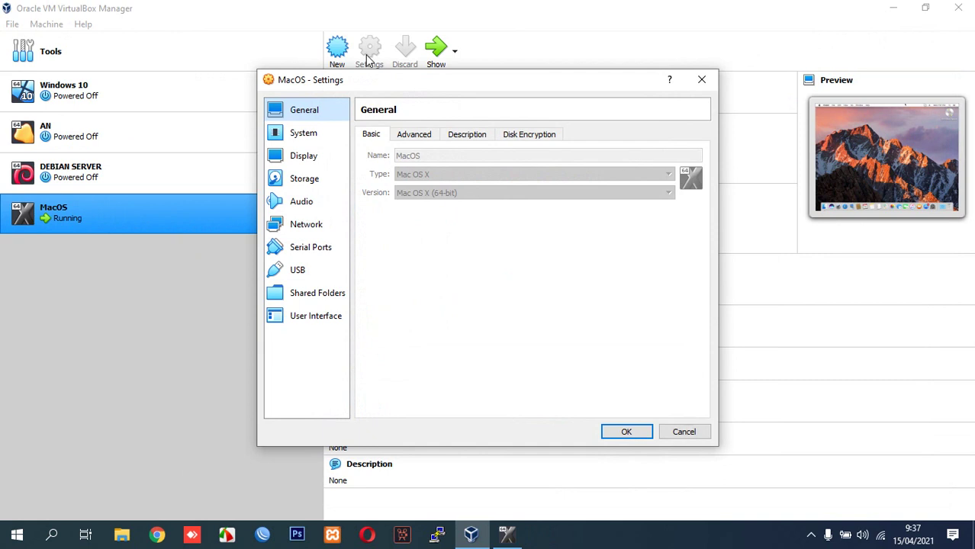
pyautogui.click(313, 223)
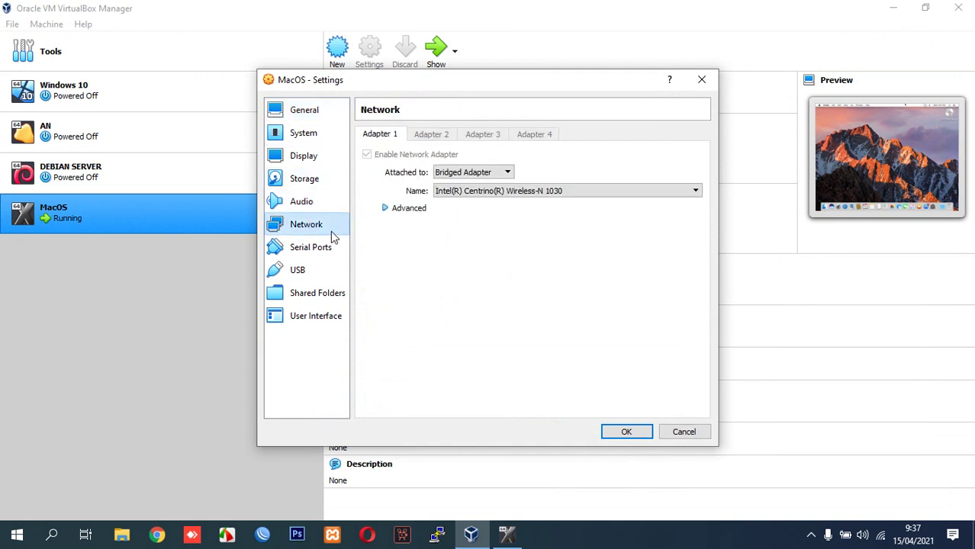
pyautogui.click(502, 173)
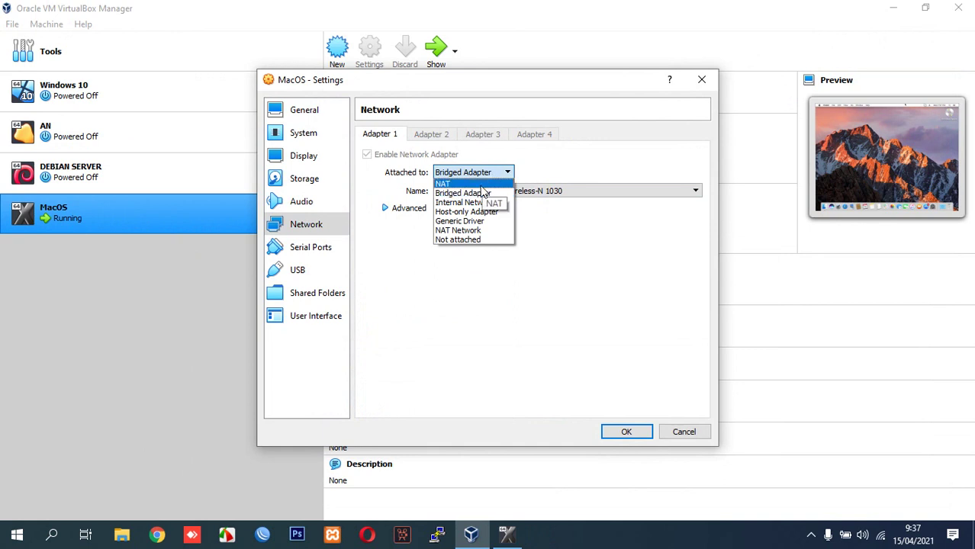
pyautogui.click(555, 210)
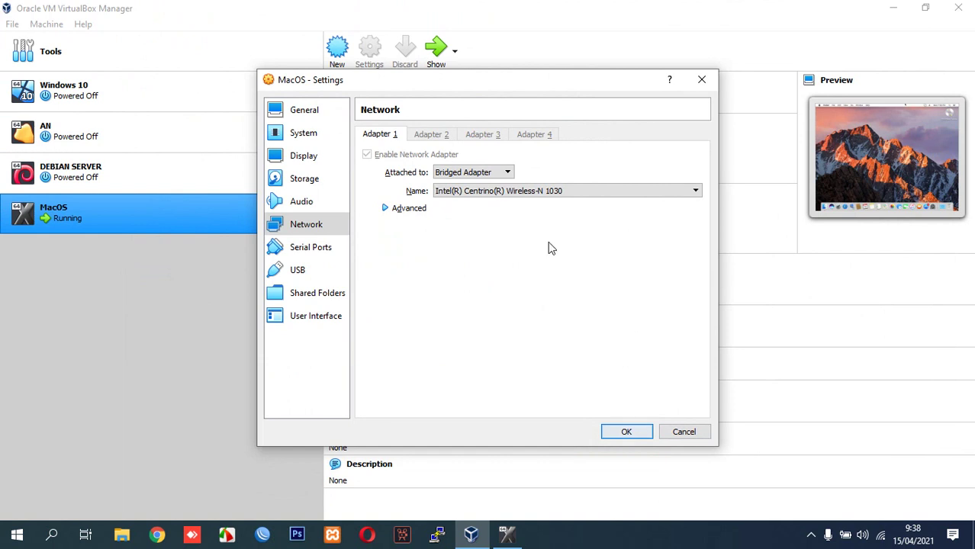
pyautogui.click(534, 192)
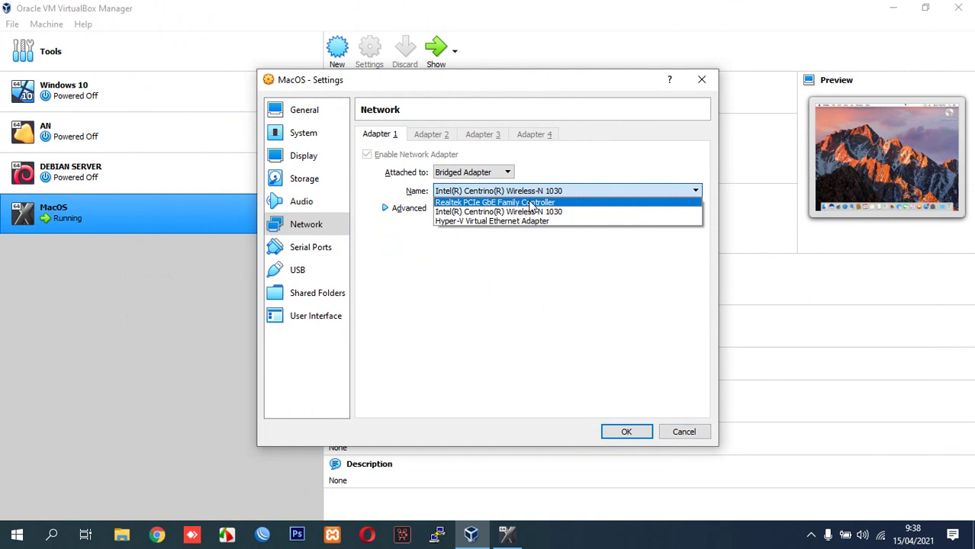
pyautogui.click(534, 213)
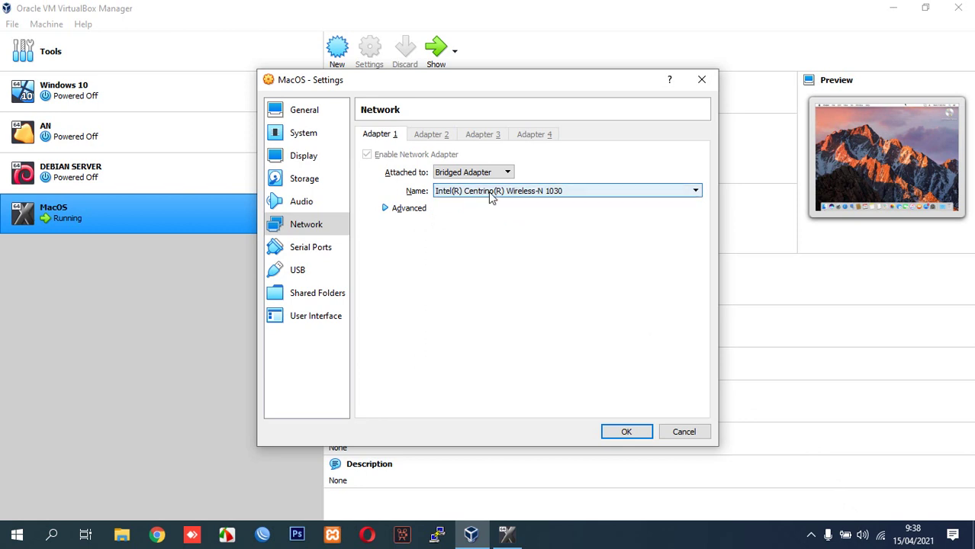
pyautogui.click(628, 432)
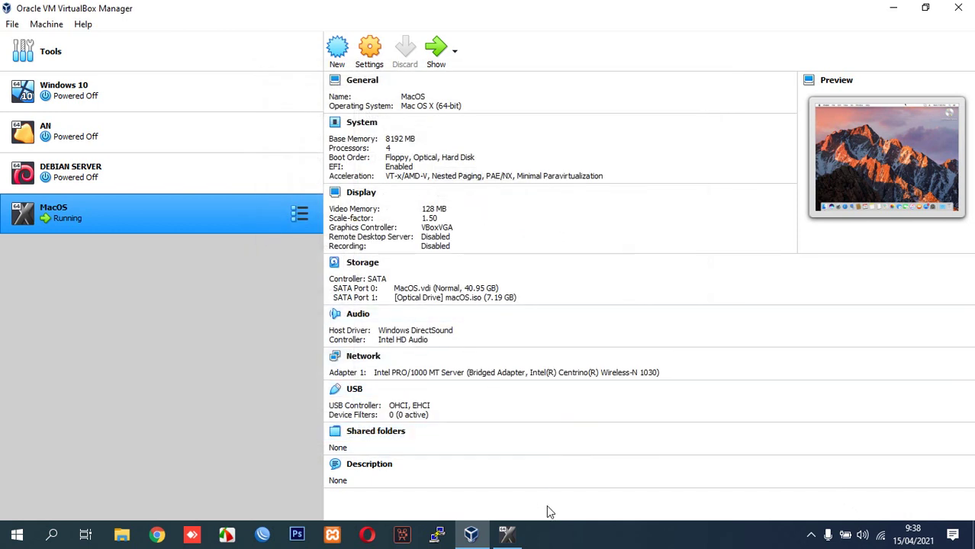
# Step: Look up the IPv4 address in the Windows Wi-Fi adapter's connection details, and close the details and status windows
pyautogui.rightClick(882, 536)
pyautogui.click(881, 523)
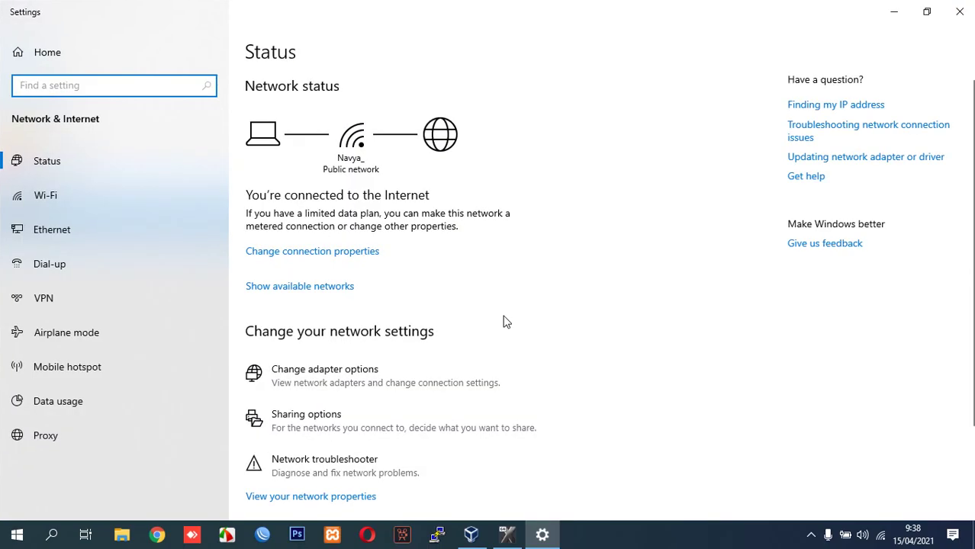
pyautogui.click(350, 374)
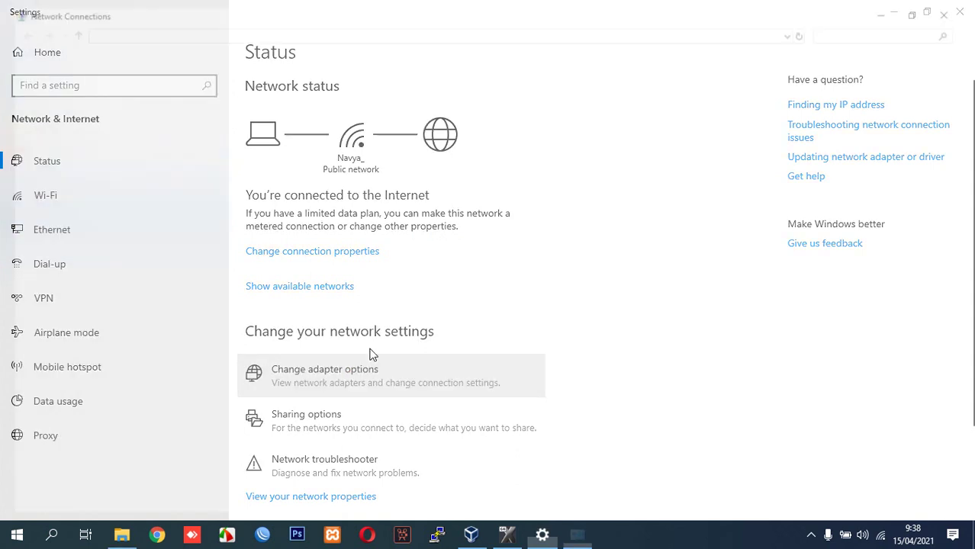
pyautogui.doubleClick(775, 93)
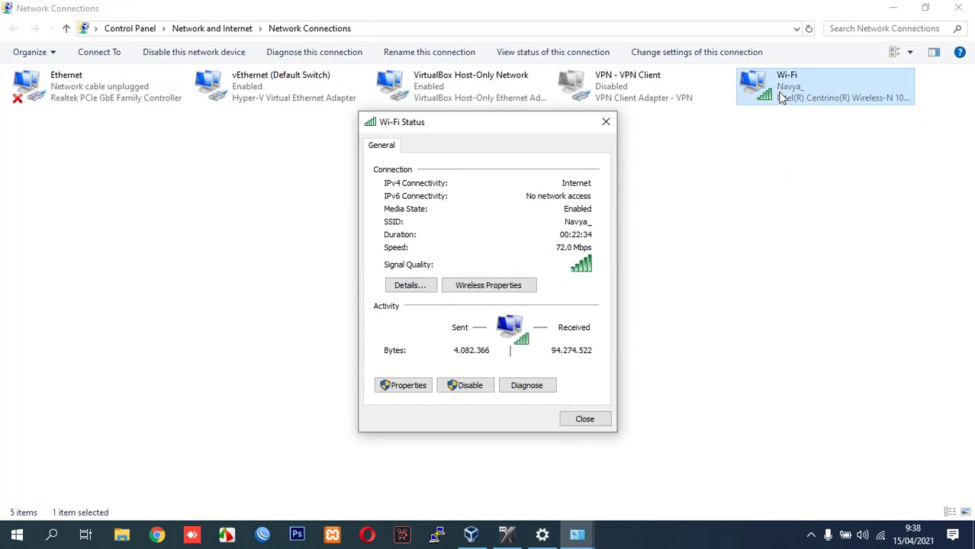
pyautogui.click(408, 284)
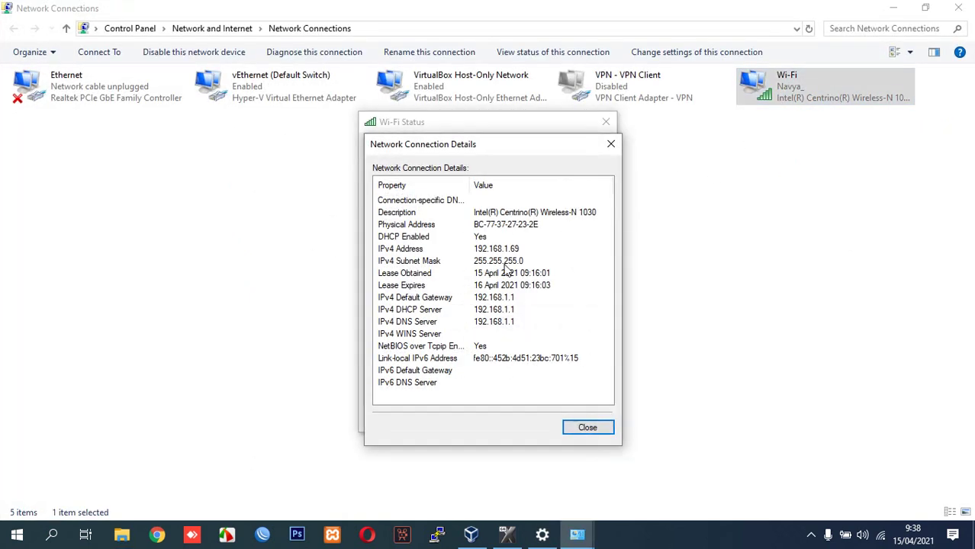
pyautogui.click(504, 250)
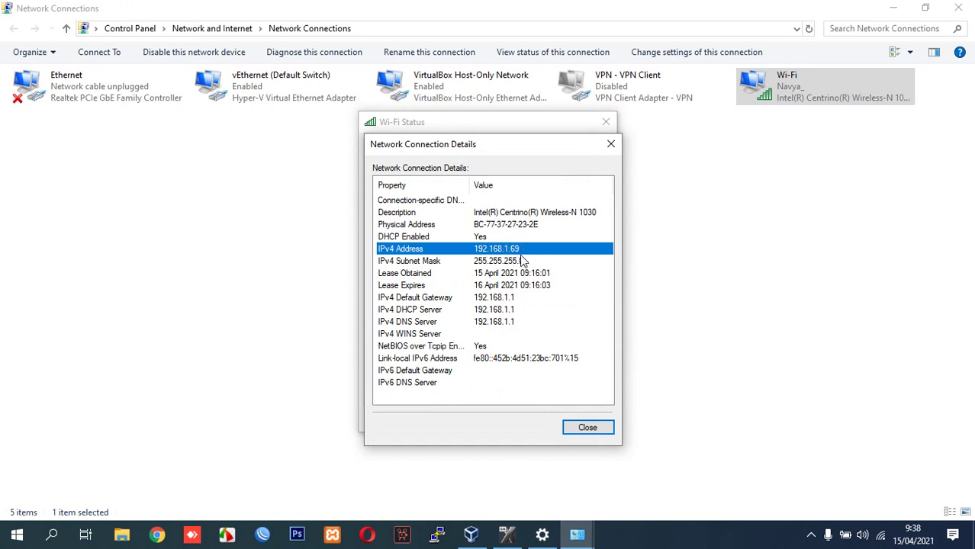
pyautogui.click(587, 427)
pyautogui.click(586, 421)
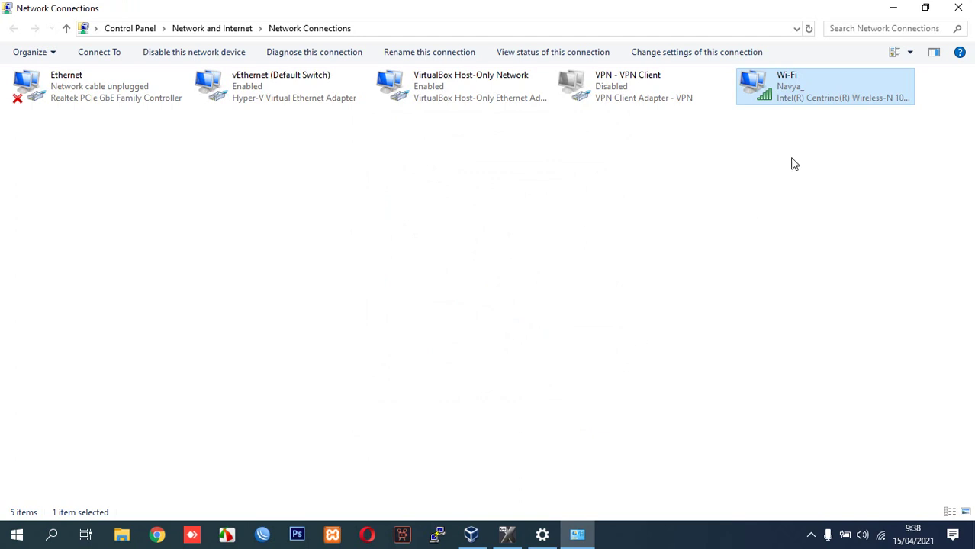
# Step: Reopen the Wi-Fi adapter's network connection details
pyautogui.doubleClick(798, 102)
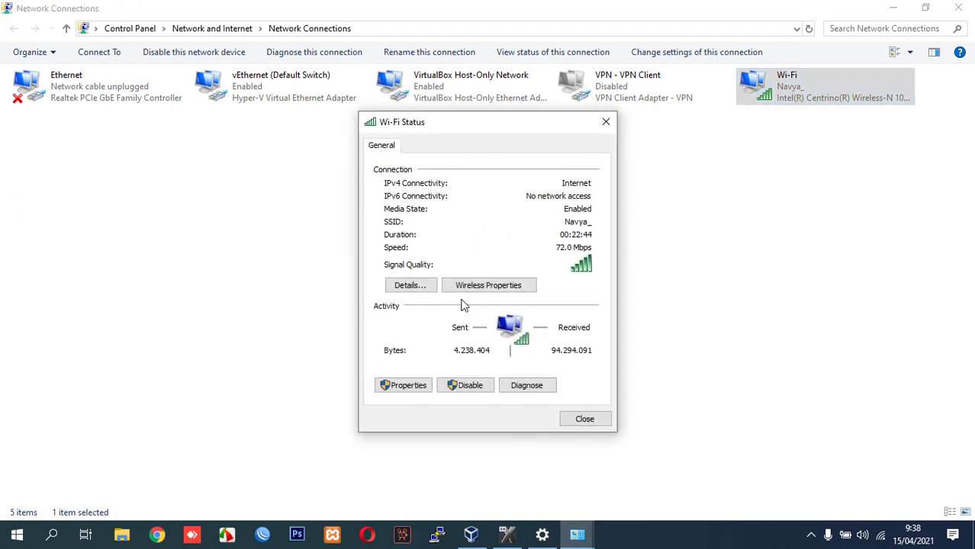
pyautogui.click(411, 284)
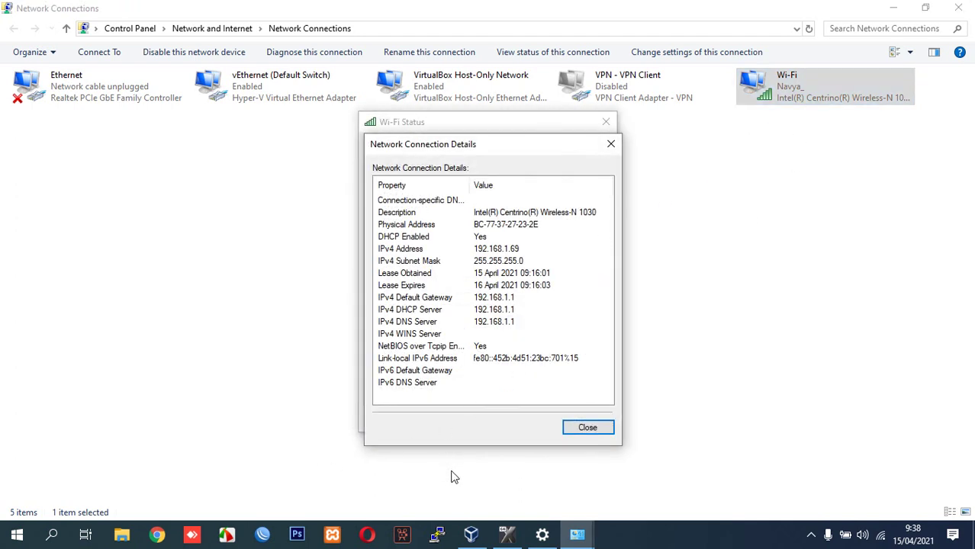
# Step: Switch to the running MacOS machine, minimizing the Network Connections and Settings windows behind it, and maximize the machine's window
pyautogui.click(507, 534)
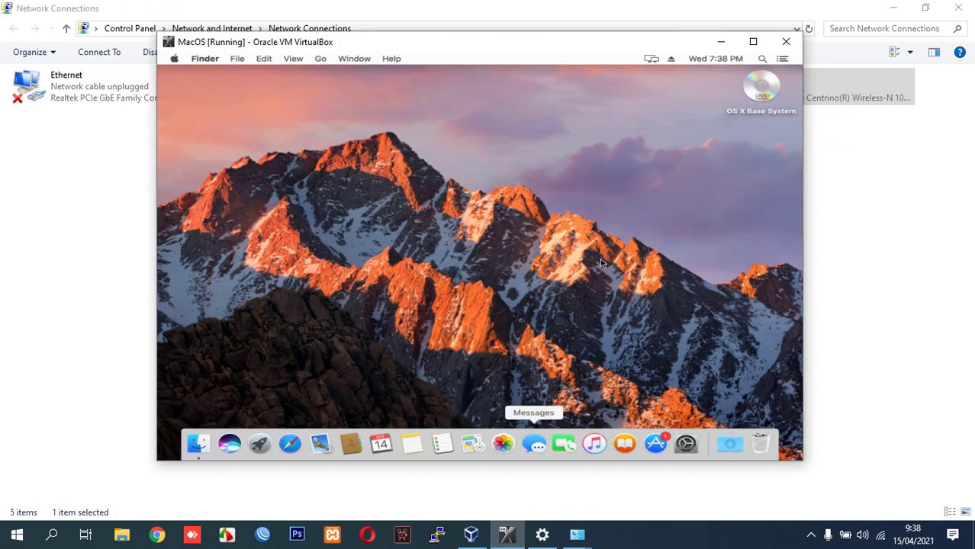
pyautogui.click(891, 8)
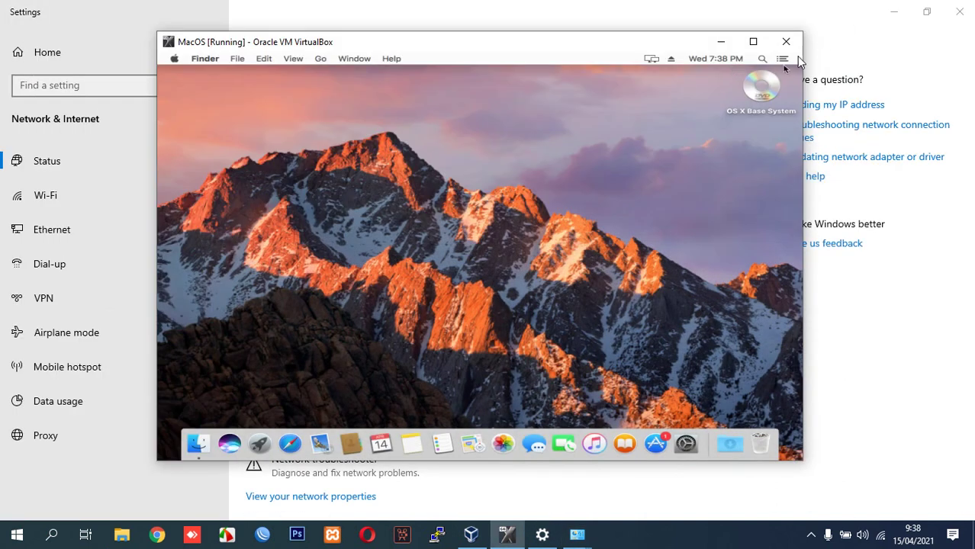
pyautogui.click(893, 11)
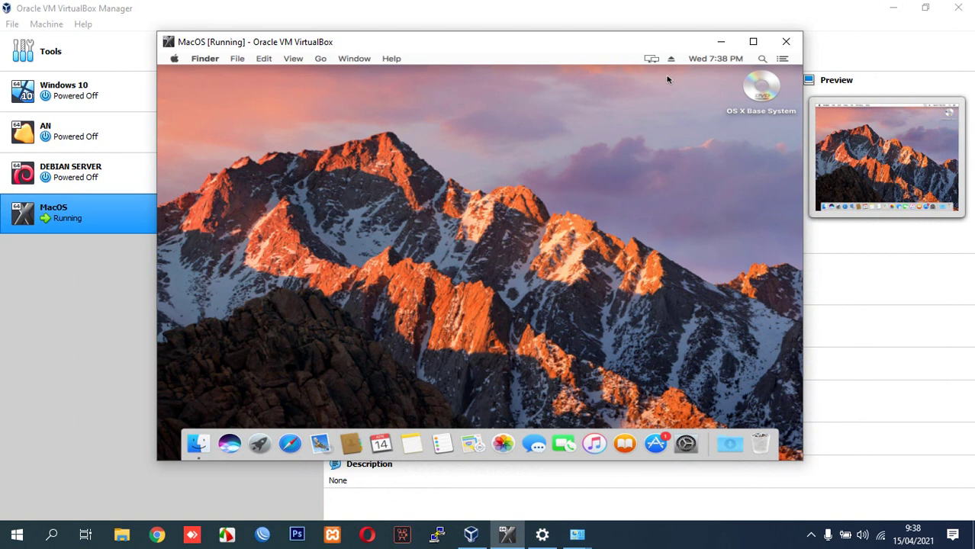
pyautogui.click(753, 41)
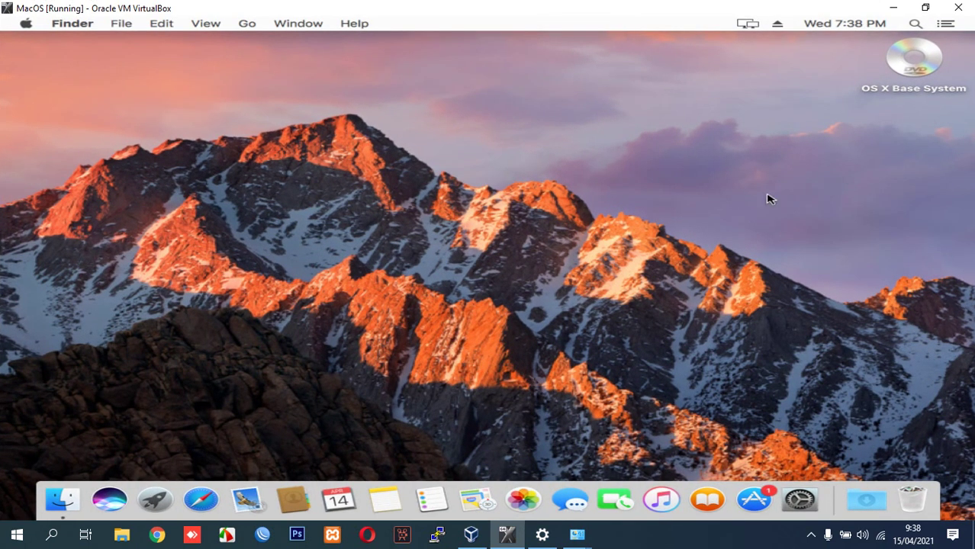
# Step: Open the Sharing preferences in macOS and select the File Sharing service
pyautogui.click(800, 500)
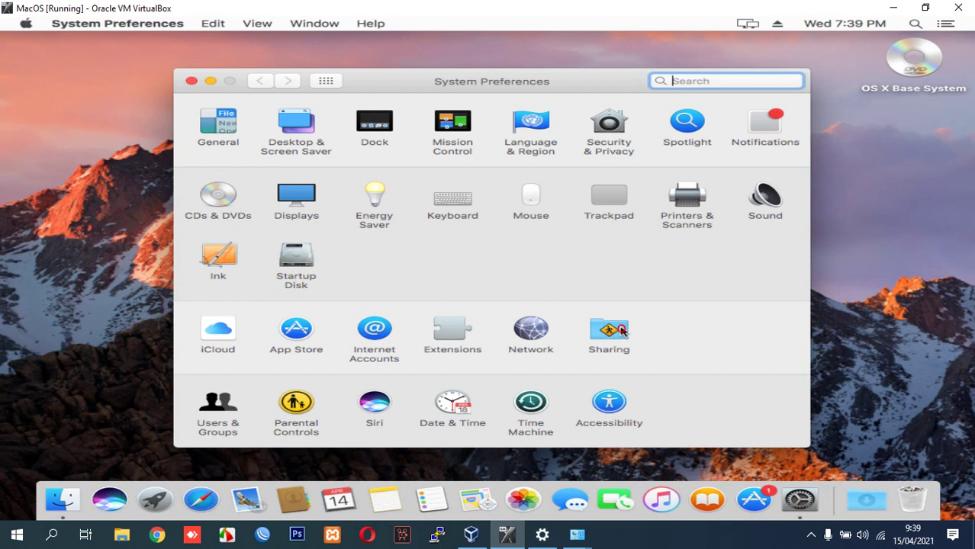
pyautogui.click(621, 330)
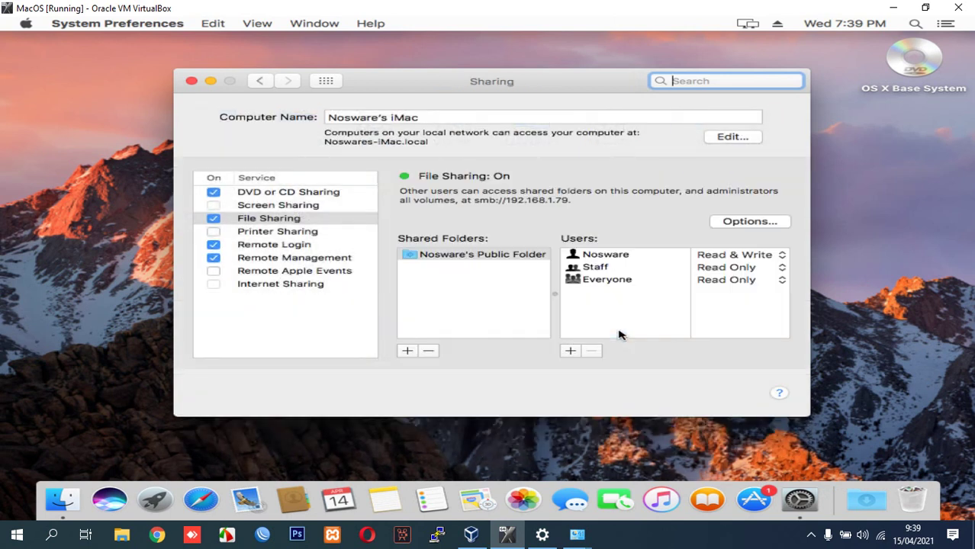
pyautogui.click(305, 209)
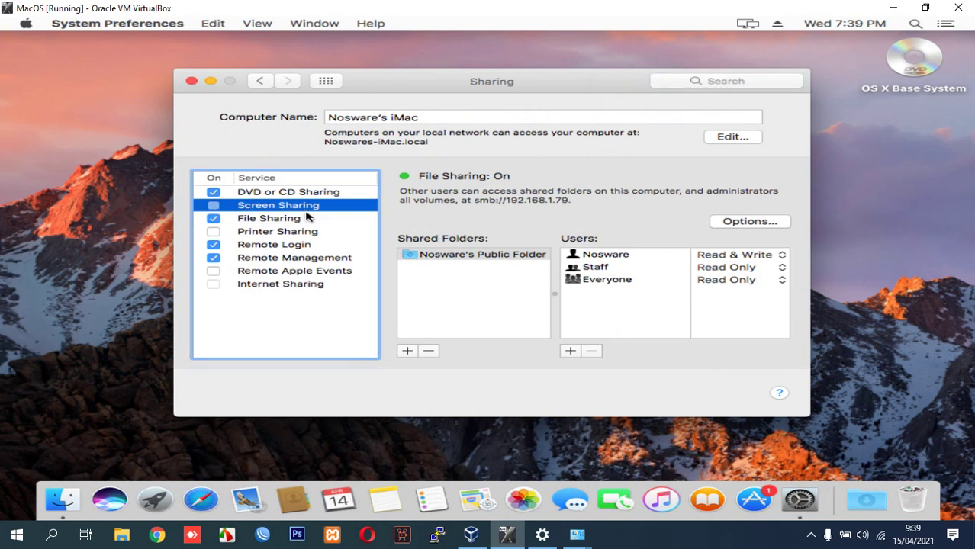
pyautogui.click(308, 218)
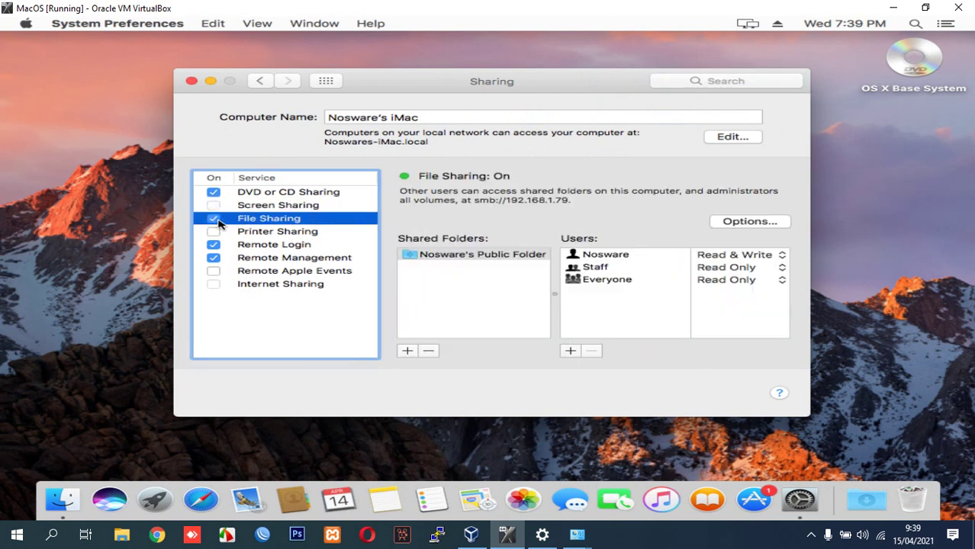
# Step: Add the Documents folder to the macOS shared folders and select it in the list
pyautogui.click(408, 352)
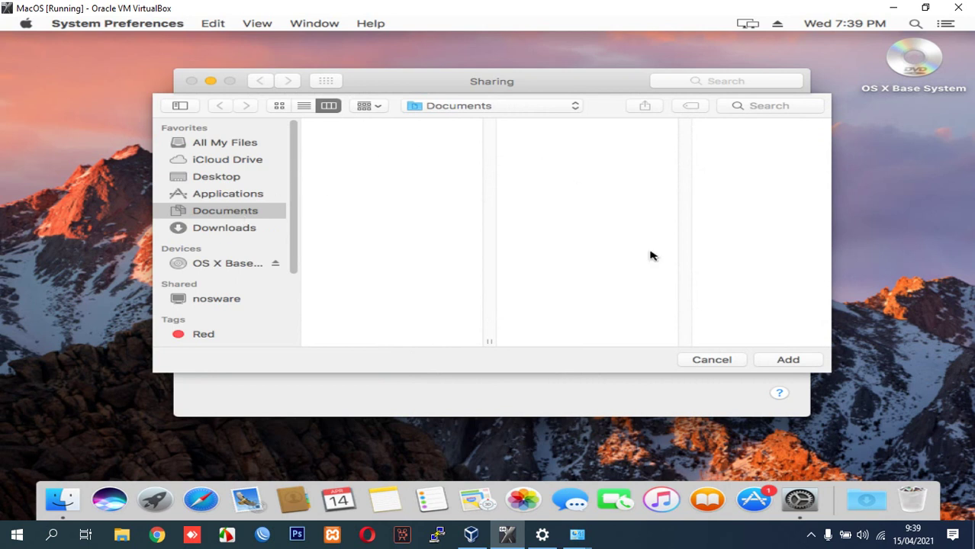
pyautogui.click(798, 359)
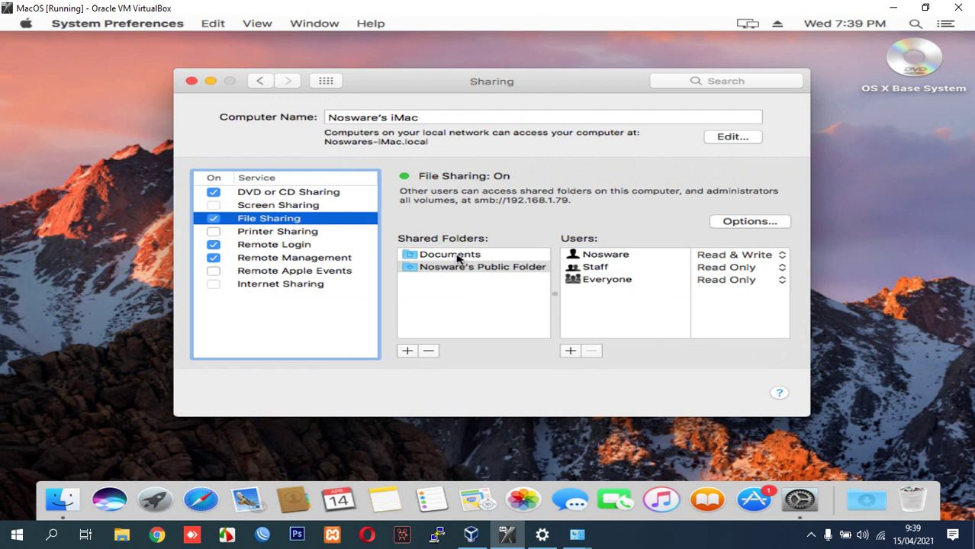
pyautogui.click(459, 259)
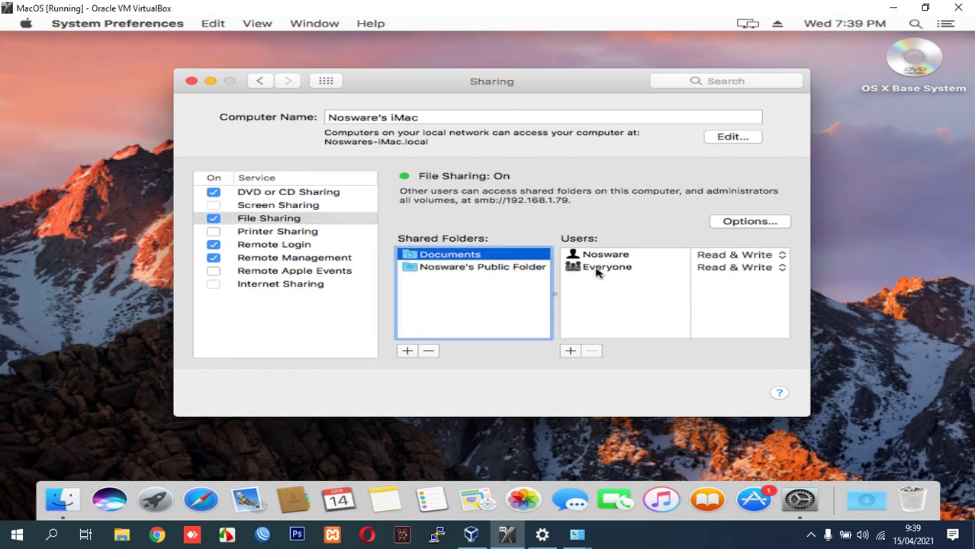
# Step: Review Everyone's access level for the shared Documents folder and the SMB and Windows File Sharing options
pyautogui.click(636, 270)
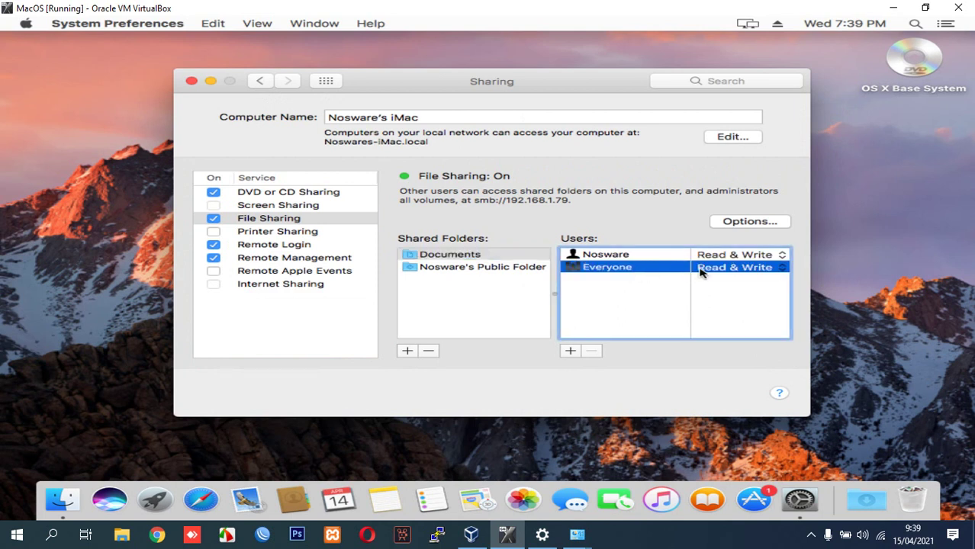
pyautogui.click(770, 270)
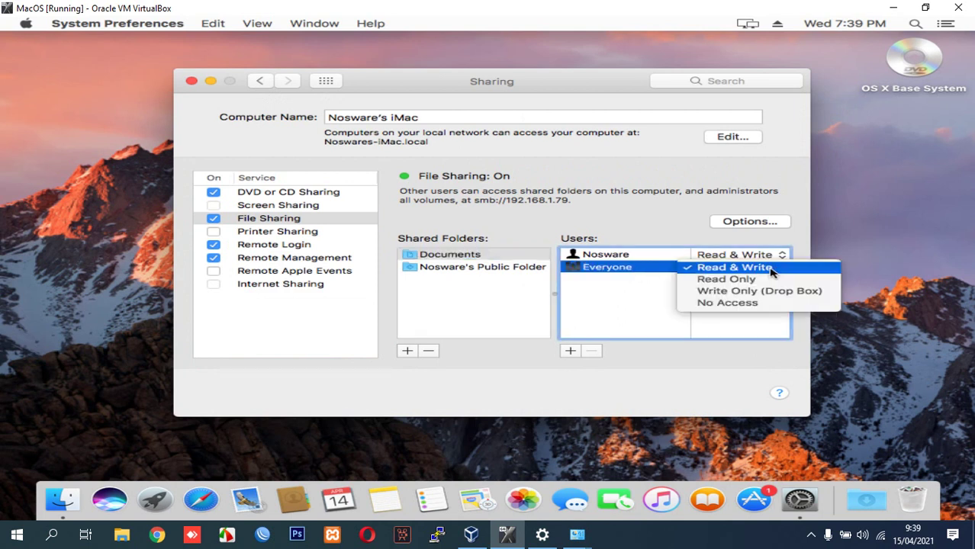
pyautogui.click(630, 295)
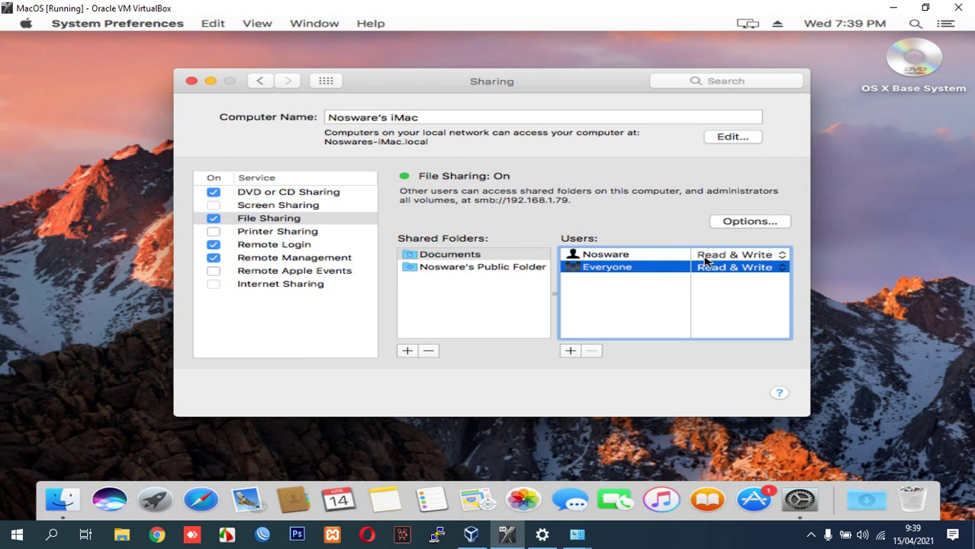
pyautogui.click(735, 223)
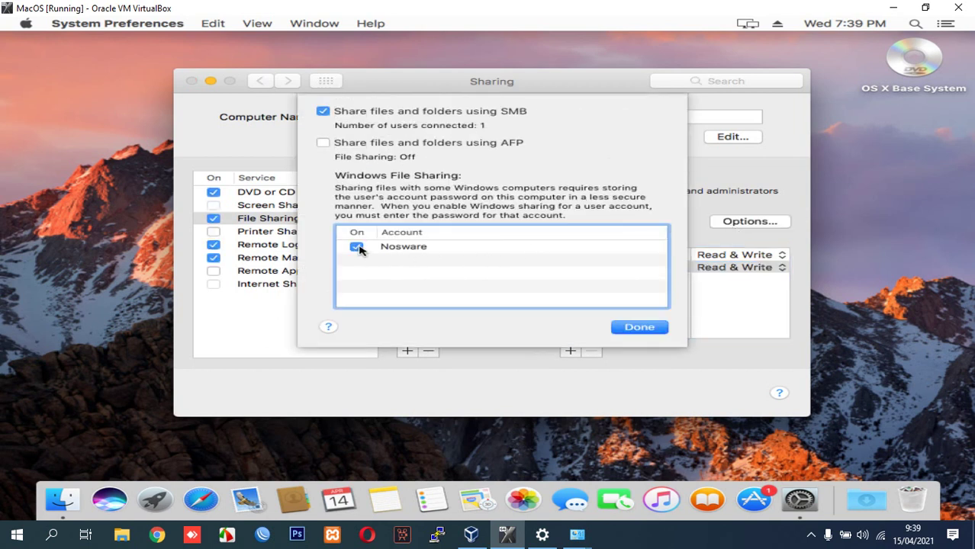
pyautogui.click(639, 327)
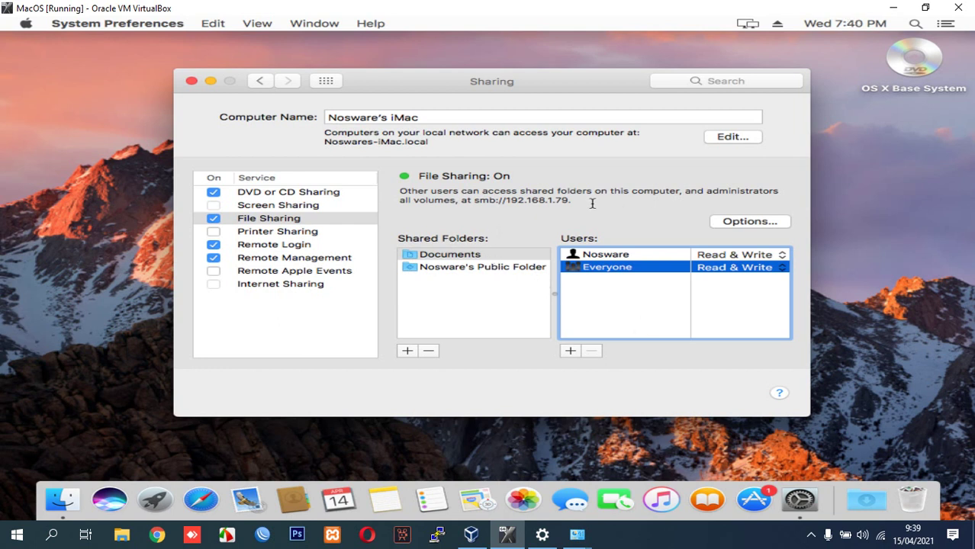
# Step: Highlight the smb address of the macOS file share and compare it with the IPv4 address in the Windows Wi-Fi connection details
pyautogui.moveTo(570, 199); pyautogui.dragTo(474, 203)
pyautogui.moveTo(578, 534)
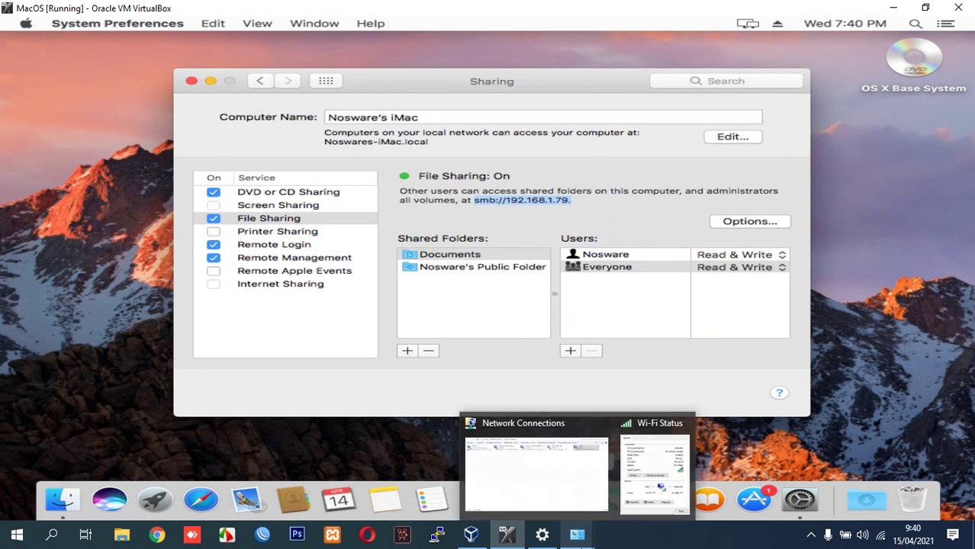
pyautogui.click(646, 486)
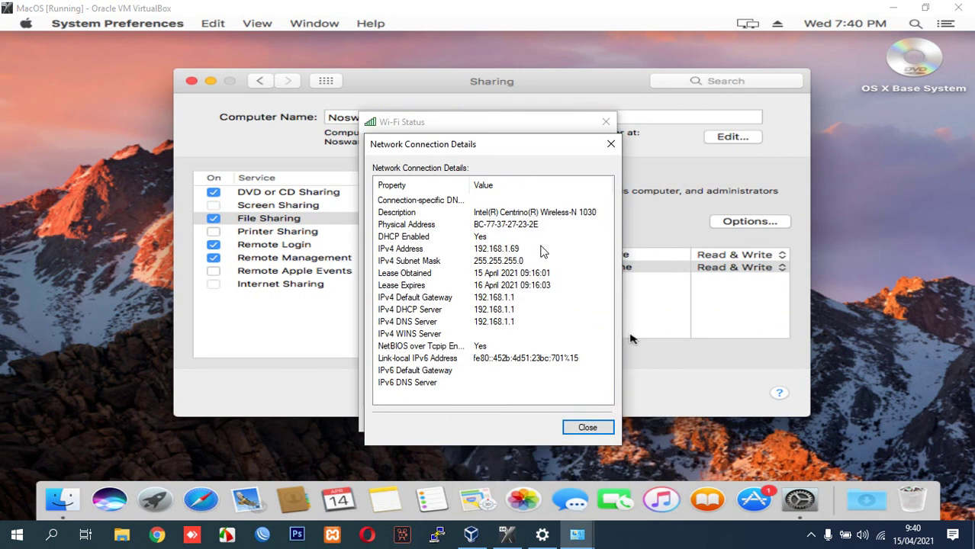
pyautogui.click(641, 88)
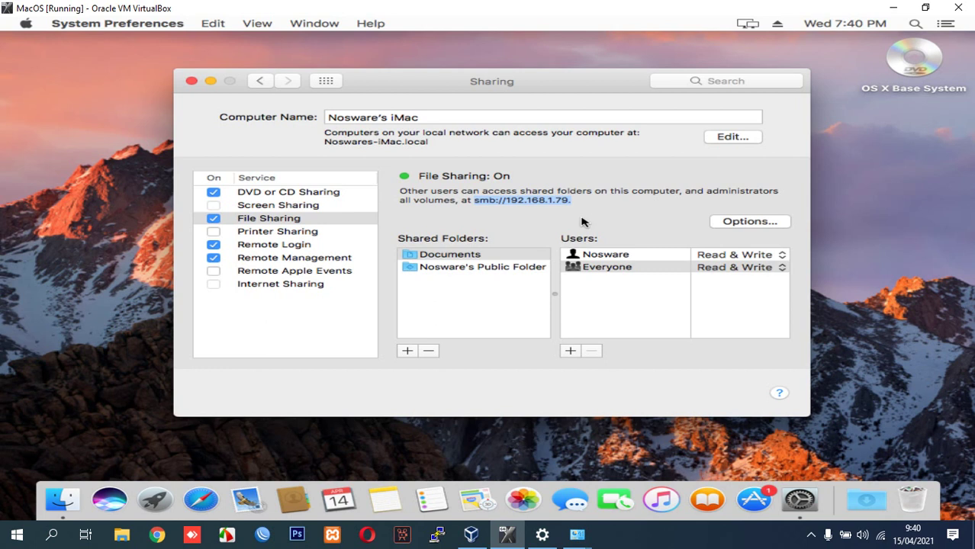
# Step: Switch to File Explorer on the Windows host, enter //192.168.1.79 as the location and copy that address
pyautogui.click(116, 539)
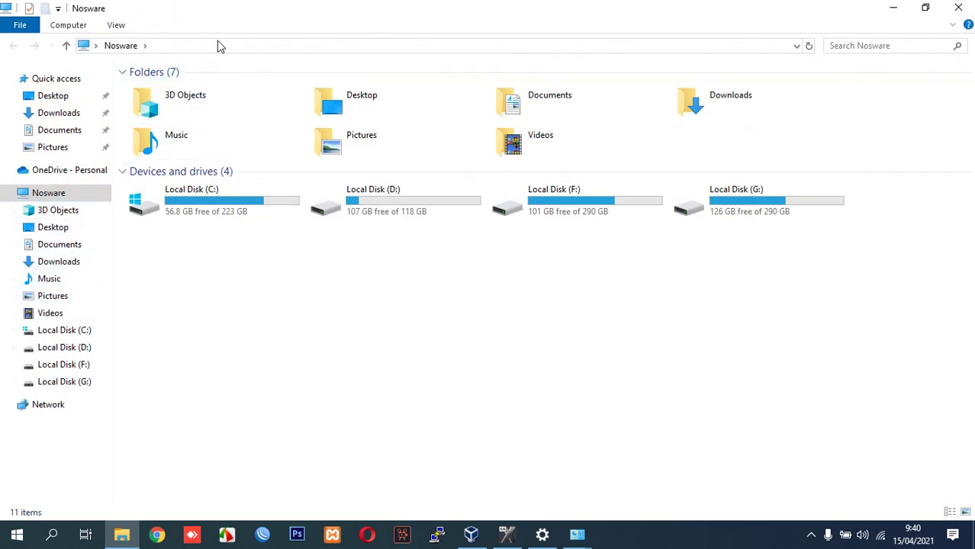
pyautogui.click(220, 45)
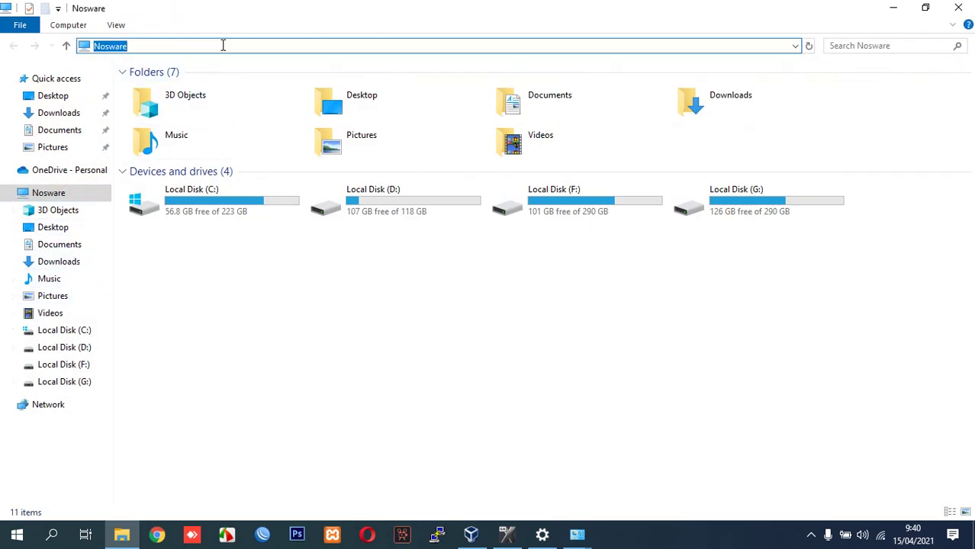
pyautogui.write('//')
pyautogui.moveTo(507, 534)
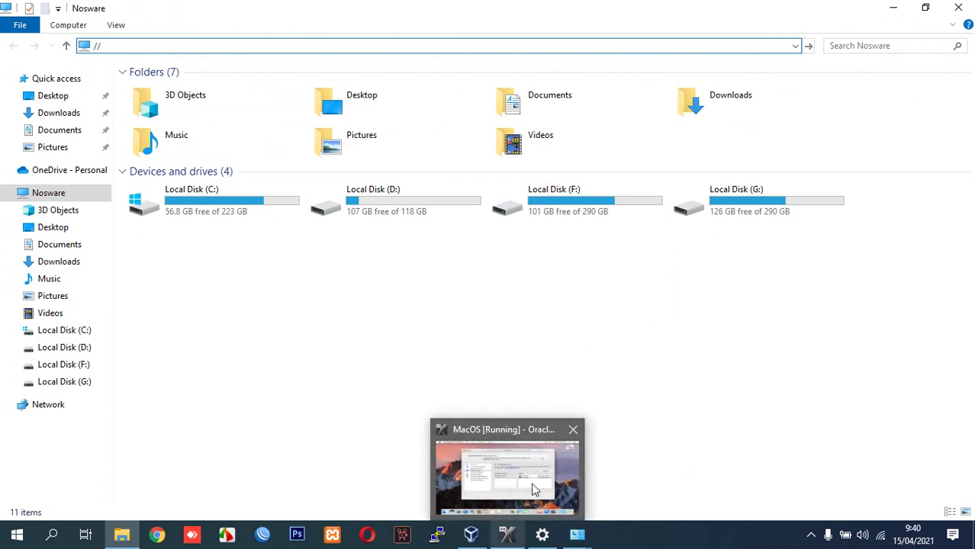
pyautogui.moveTo(535, 489)
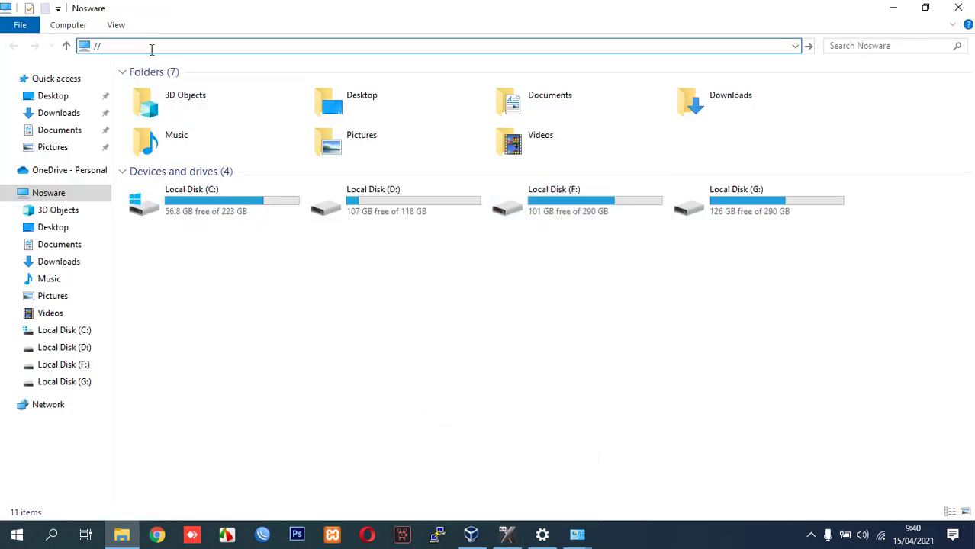
pyautogui.write('192.168.1.79')
pyautogui.moveTo(165, 46); pyautogui.dragTo(13, 45)
pyautogui.rightClick(115, 46)
pyautogui.click(179, 89)
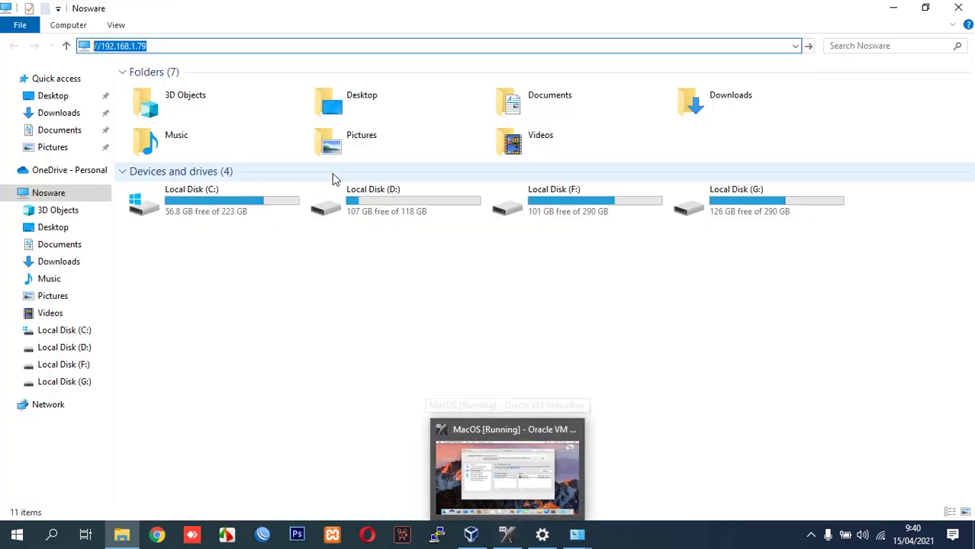
# Step: Try to open the location //192.168.1.79 from File Explorer, and close the browser window
pyautogui.click(216, 46)
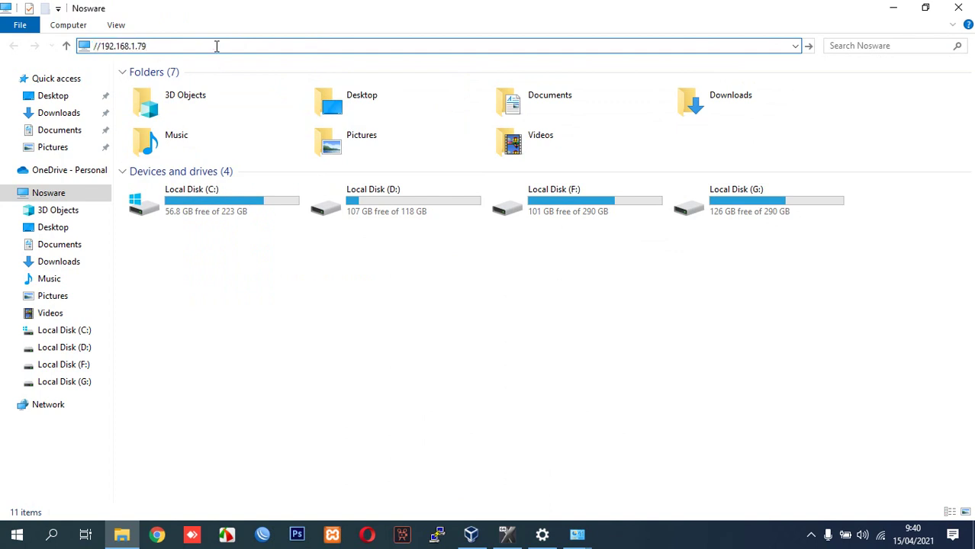
pyautogui.hotkey('ctrl', 'a')
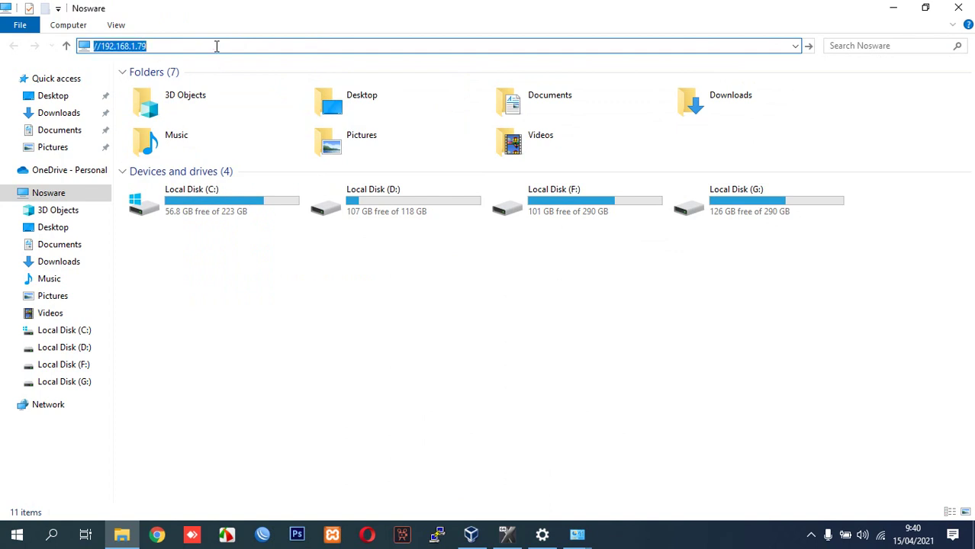
pyautogui.press('Return')
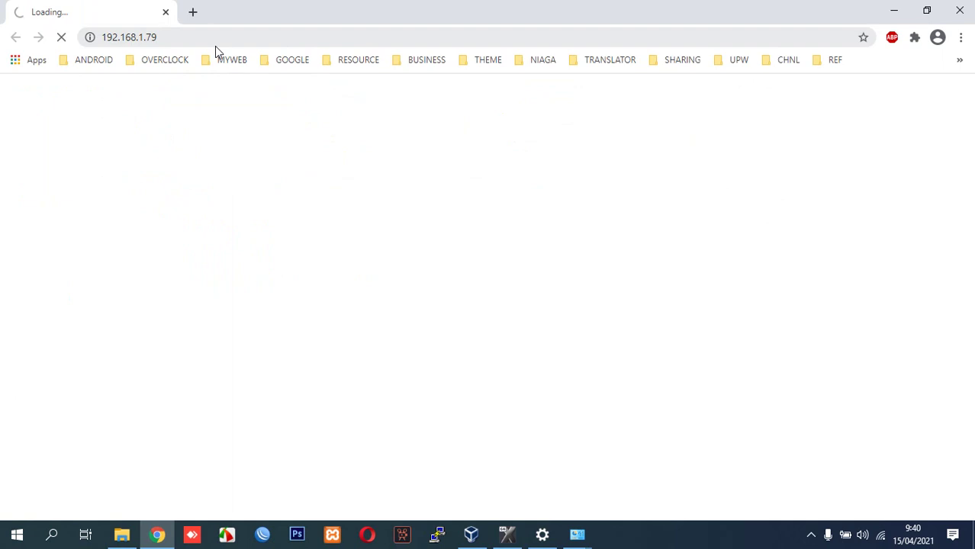
pyautogui.click(960, 11)
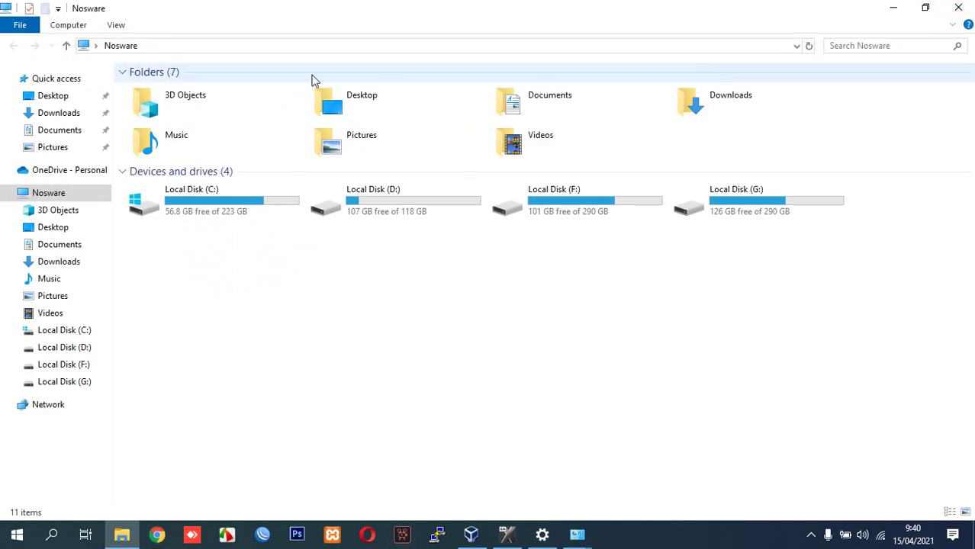
pyautogui.click(214, 47)
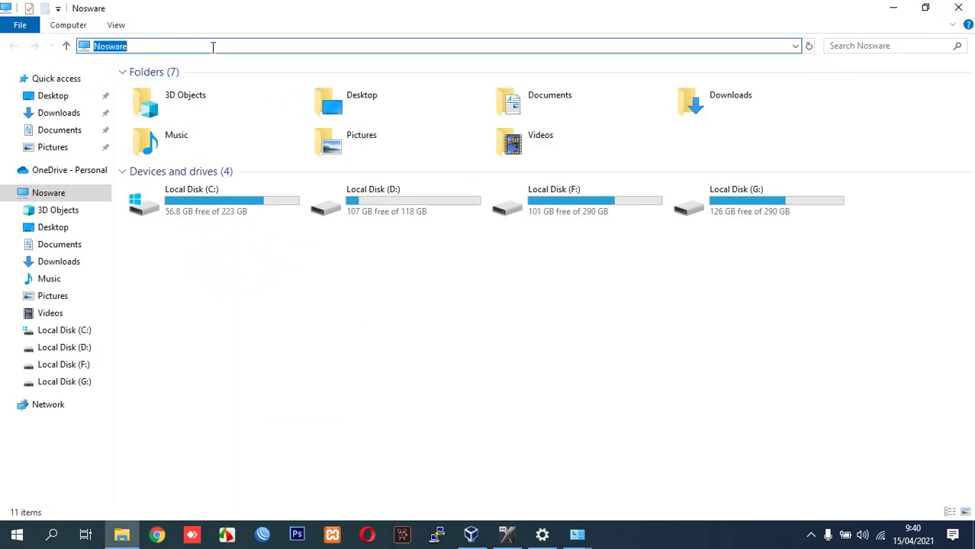
pyautogui.hotkey('ctrl', 'v')
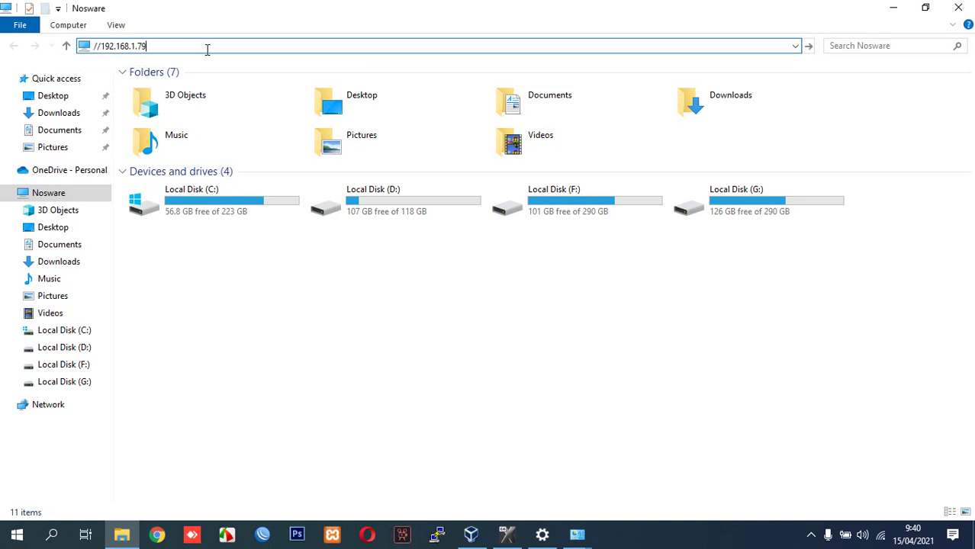
pyautogui.click(104, 46)
pyautogui.press('BackSpace')
pyautogui.press('BackSpace')
pyautogui.hotkey('ctrl', 'a')
pyautogui.click(344, 289)
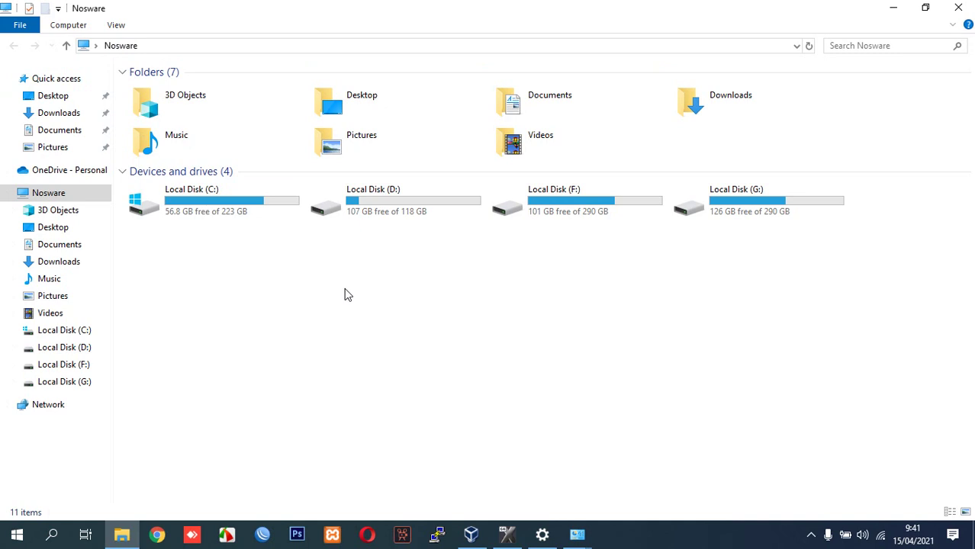
pyautogui.click(196, 46)
pyautogui.write('\\\\')
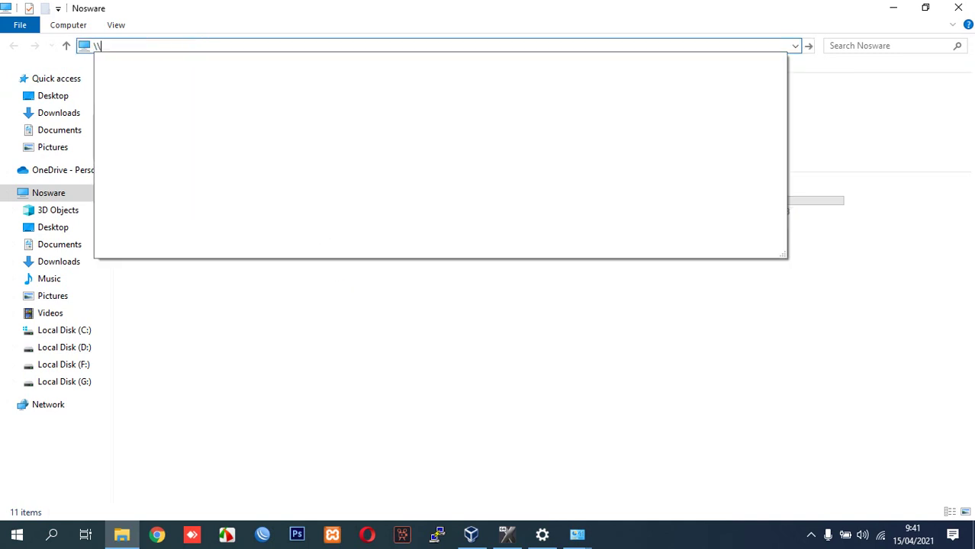
pyautogui.write('//192.168.1.79')
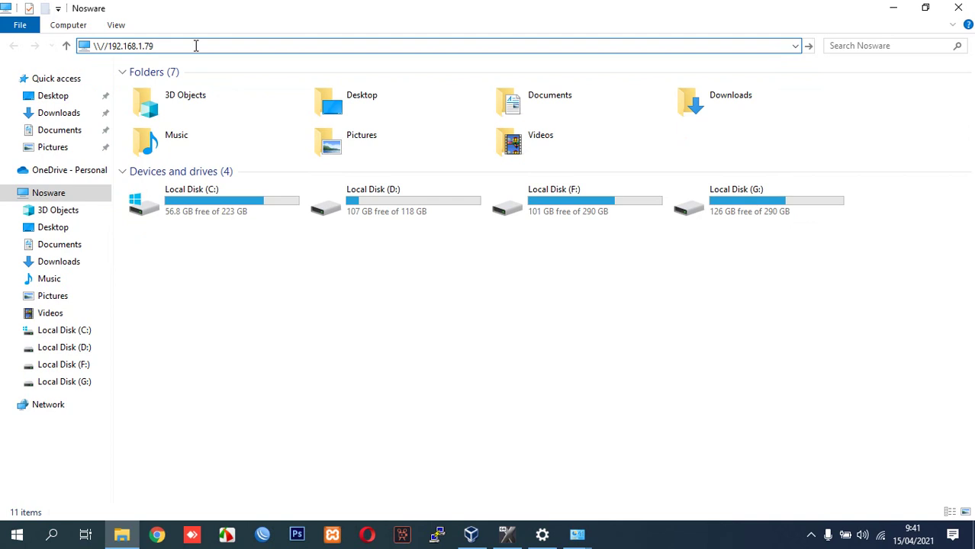
pyautogui.moveTo(192, 46); pyautogui.dragTo(109, 43)
pyautogui.rightClick(119, 47)
pyautogui.click(181, 82)
pyautogui.hotkey('ctrl', 'a')
pyautogui.press('BackSpace')
pyautogui.click(949, 14)
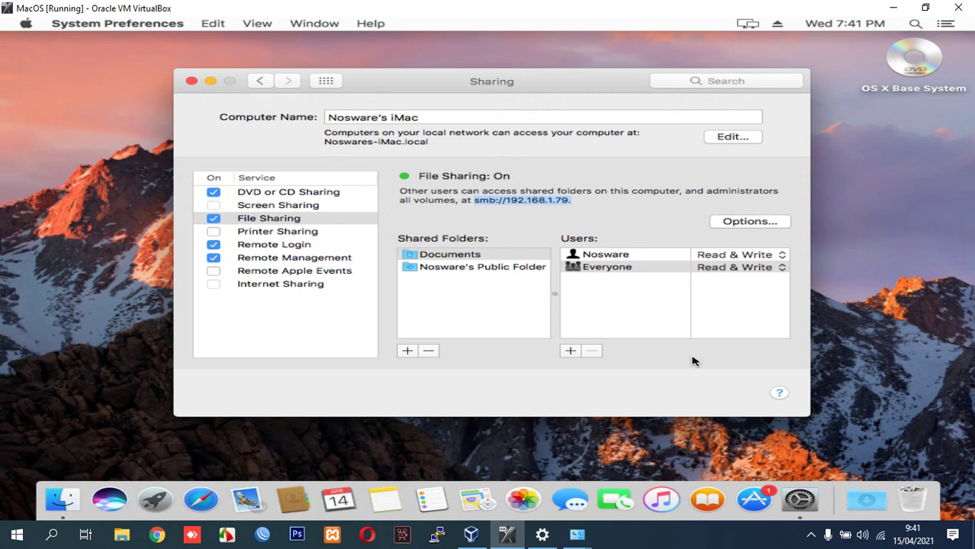
# Step: Switch to File Explorer on the Windows host, go to \\192.168.1.79 and open its shared Documents folder
pyautogui.click(121, 534)
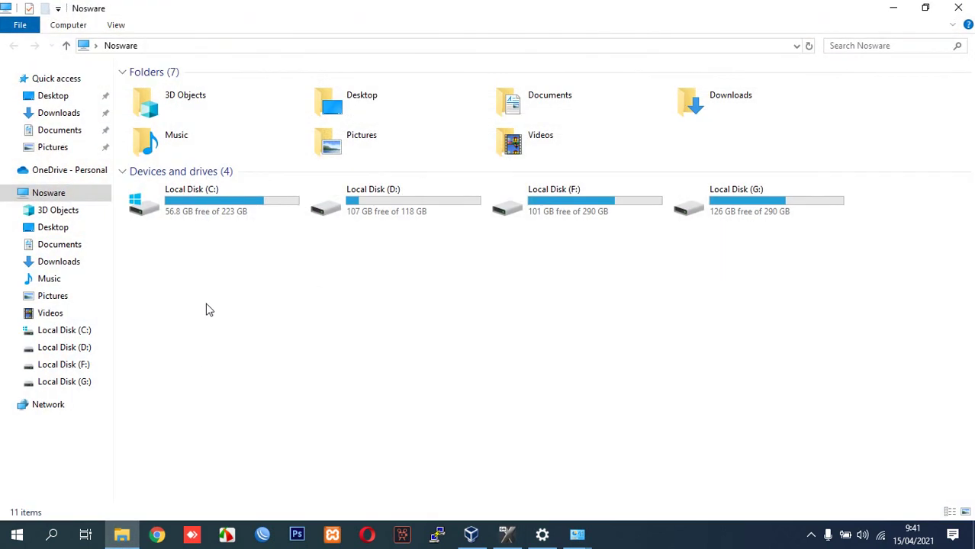
pyautogui.click(180, 47)
pyautogui.write('\\\\')
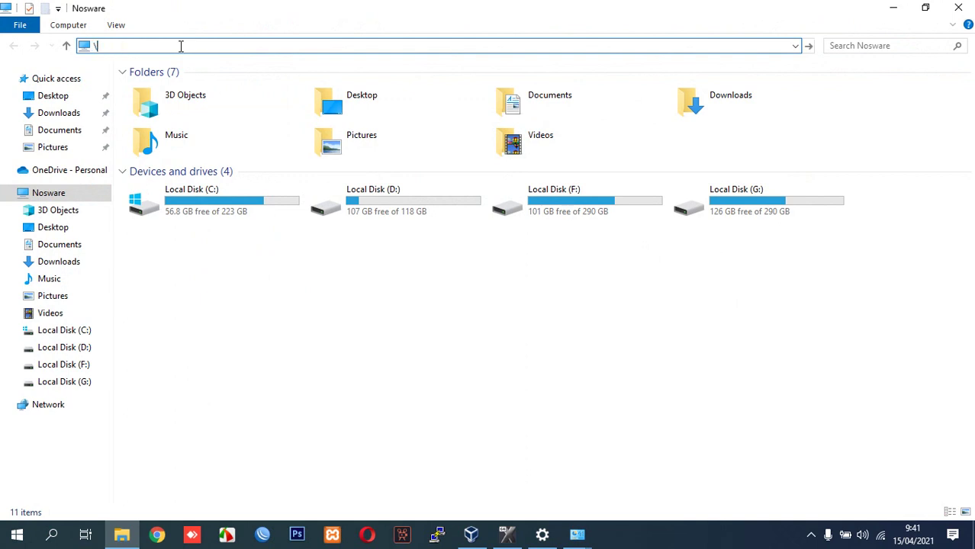
pyautogui.write('192')
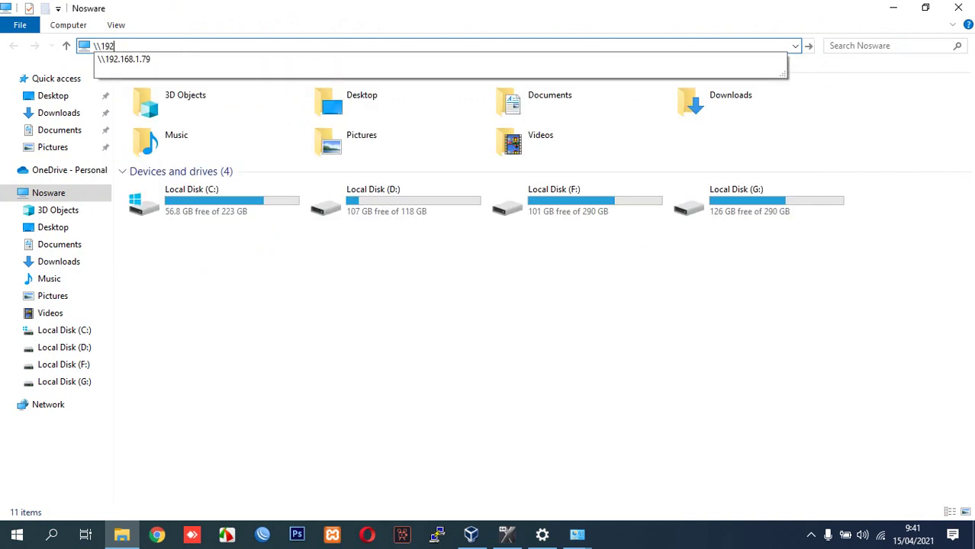
pyautogui.click(184, 60)
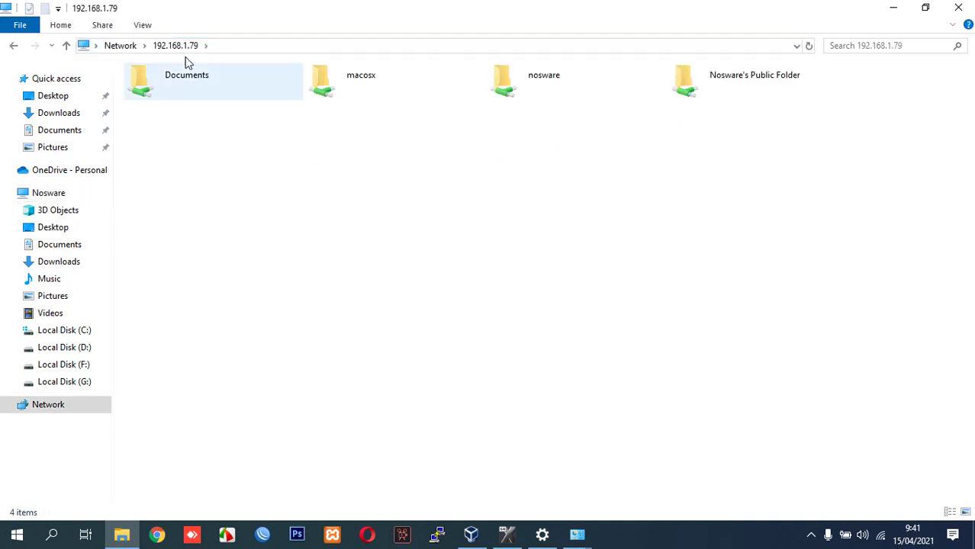
pyautogui.doubleClick(207, 93)
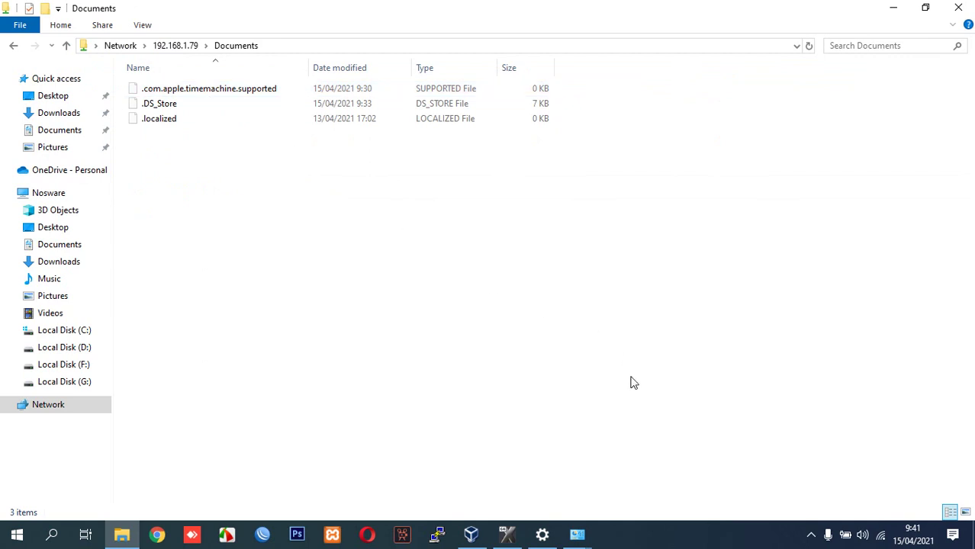
# Step: Switch to the macOS virtual machine in a reduced window, replace Sharing with Finder's Documents folder, and place the window beside the Windows file list
pyautogui.click(508, 534)
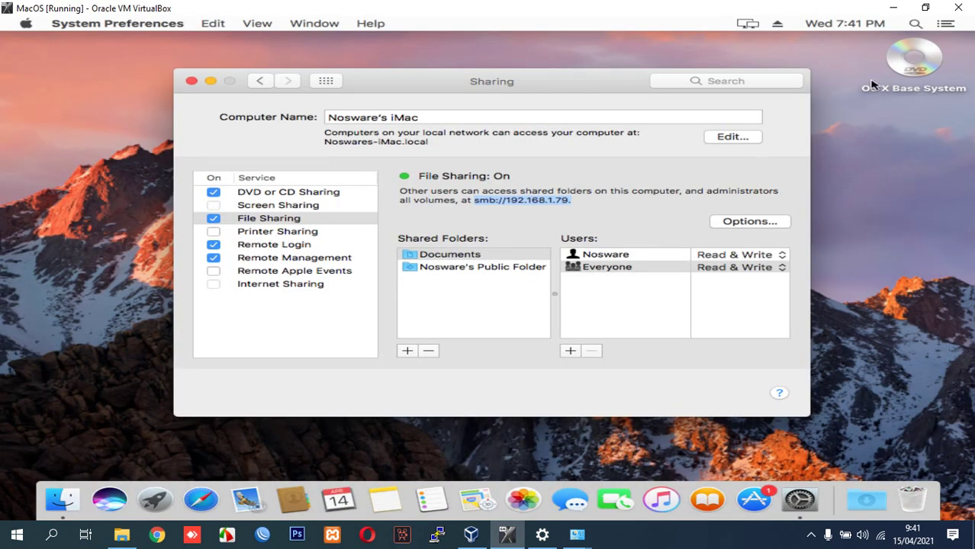
pyautogui.click(927, 9)
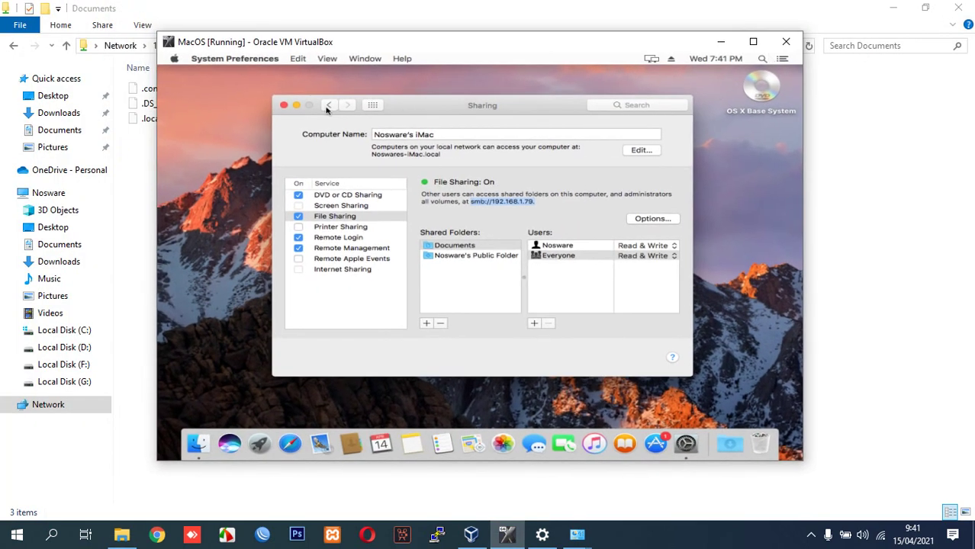
pyautogui.click(284, 105)
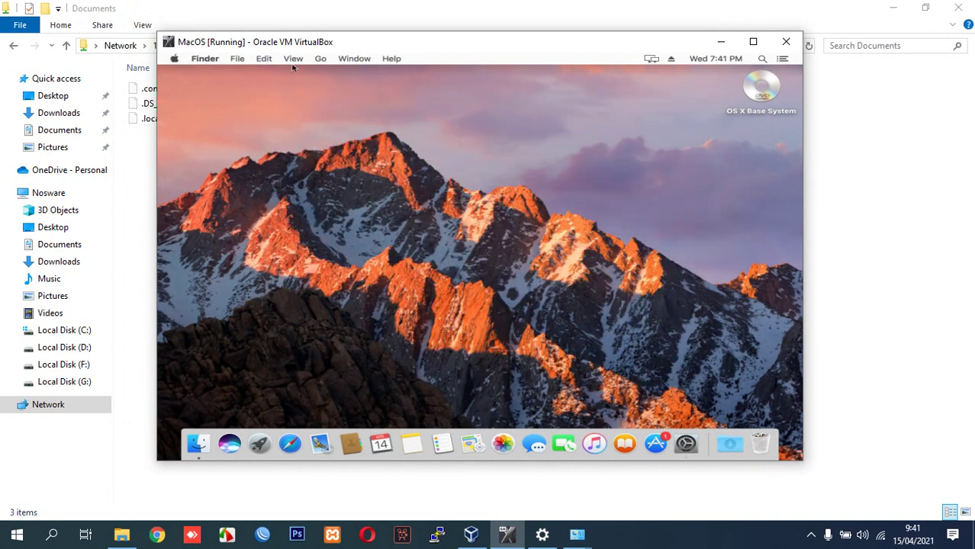
pyautogui.click(317, 60)
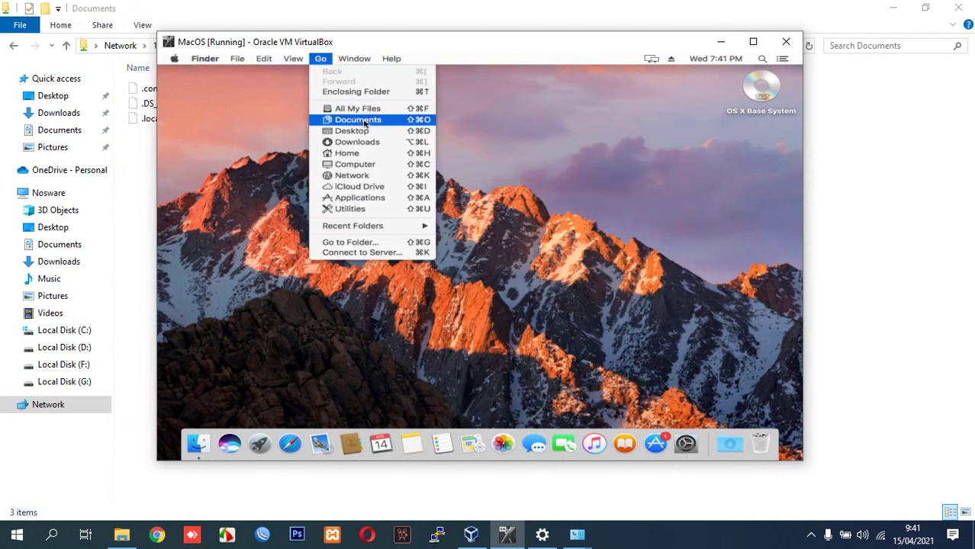
pyautogui.click(441, 91)
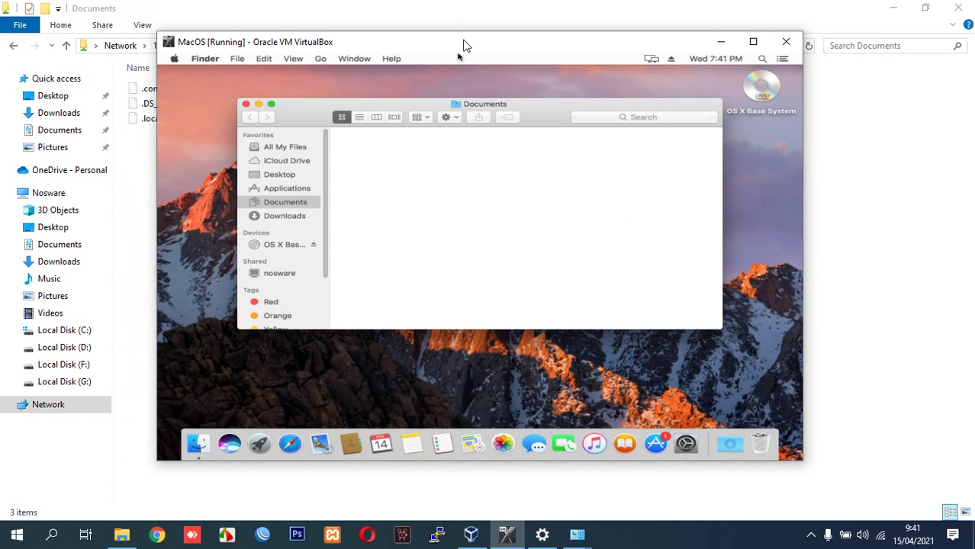
pyautogui.moveTo(464, 43); pyautogui.dragTo(637, 47)
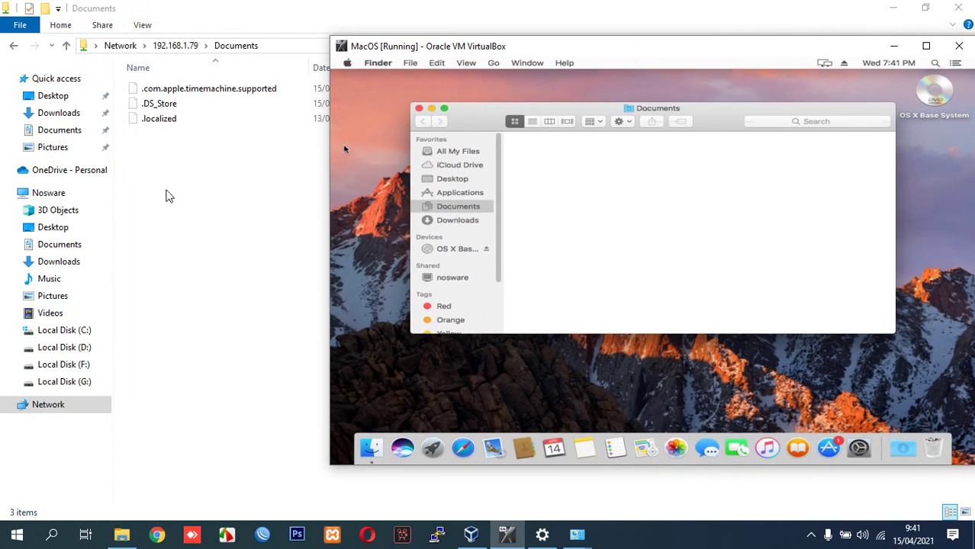
pyautogui.rightClick(167, 194)
pyautogui.moveTo(282, 353)
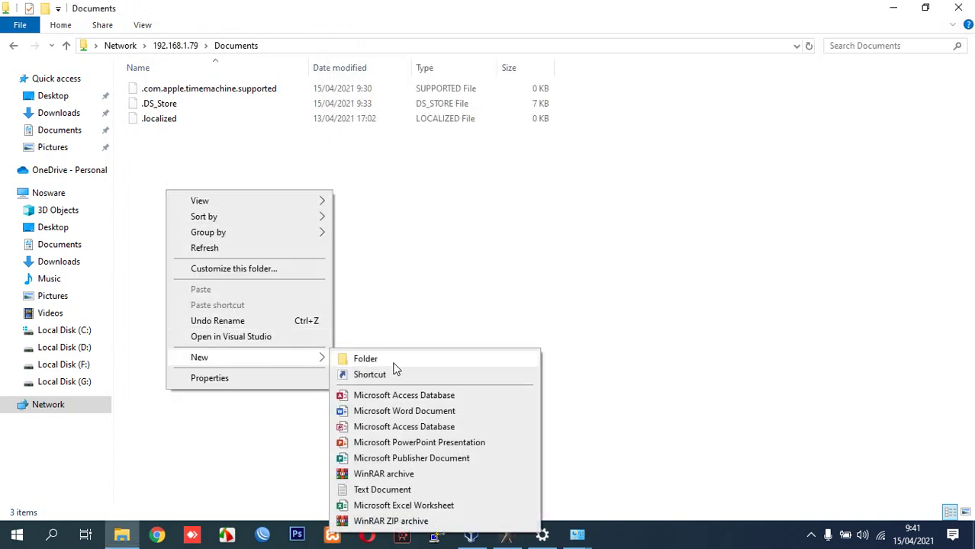
pyautogui.click(410, 492)
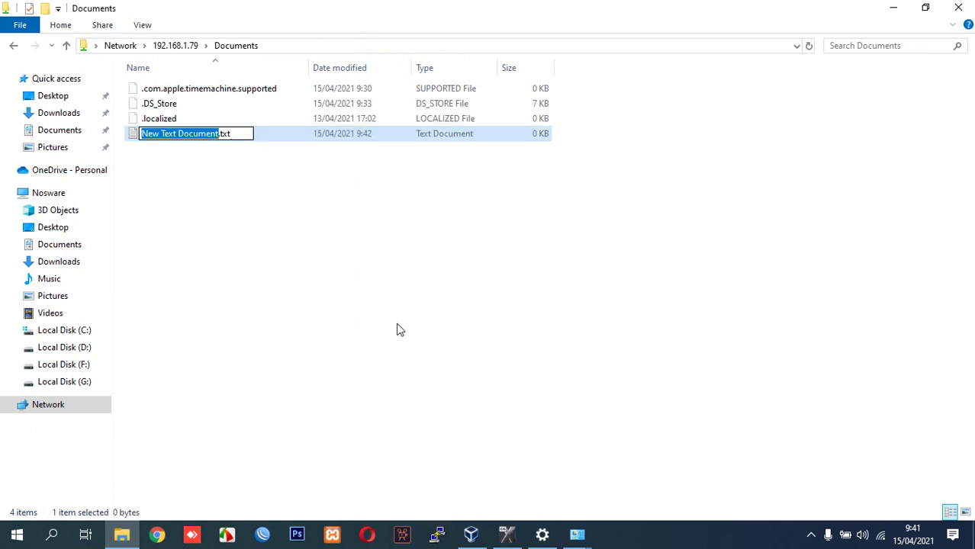
pyautogui.write('www.nosware.com')
pyautogui.press('Return')
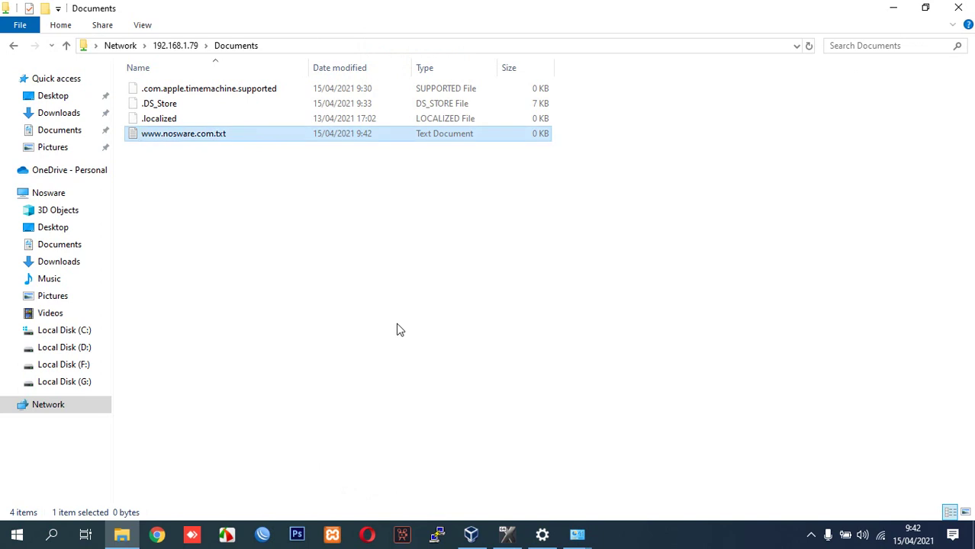
# Step: Switch back to the macOS virtual machine and create a new folder in Finder's Documents folder, keeping its default name
pyautogui.moveTo(503, 536)
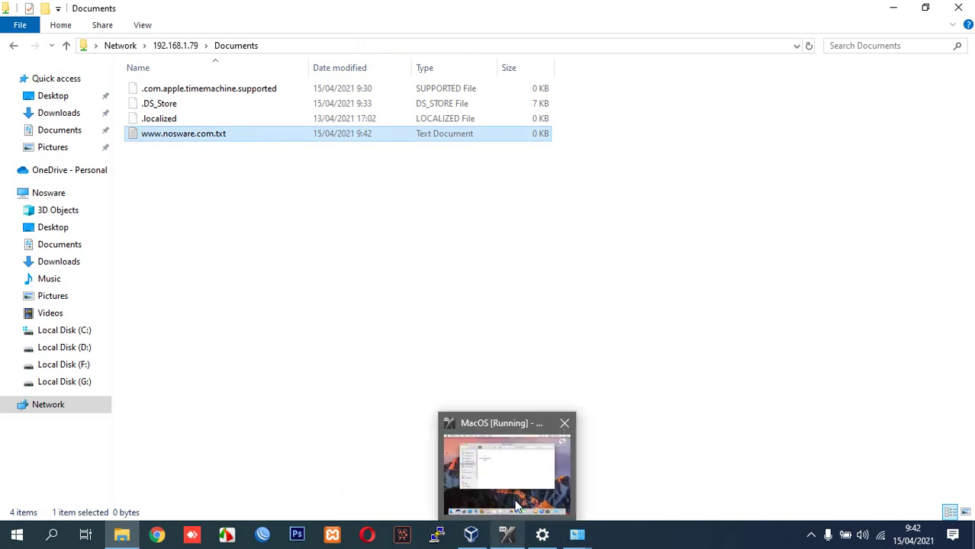
pyautogui.click(517, 458)
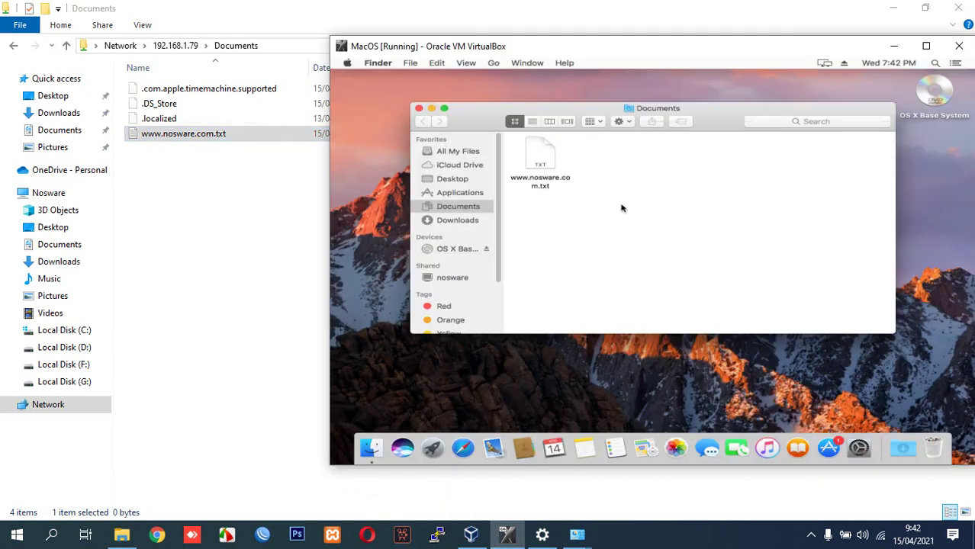
pyautogui.rightClick(641, 189)
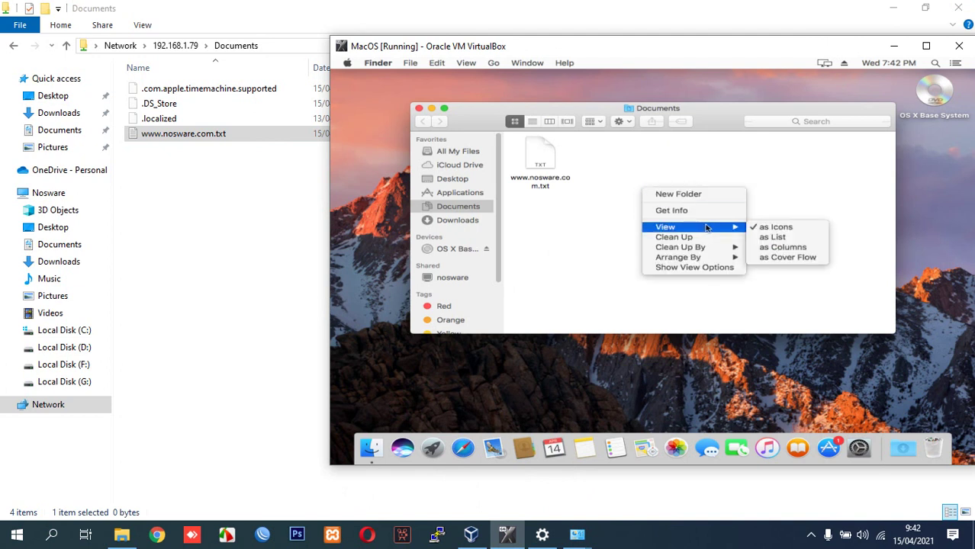
pyautogui.click(703, 194)
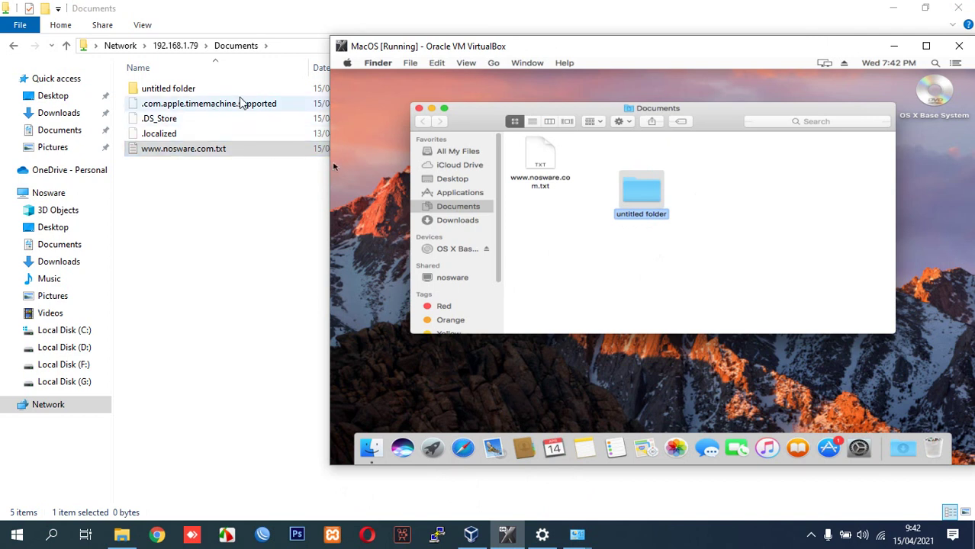
pyautogui.moveTo(504, 50); pyautogui.dragTo(501, 45)
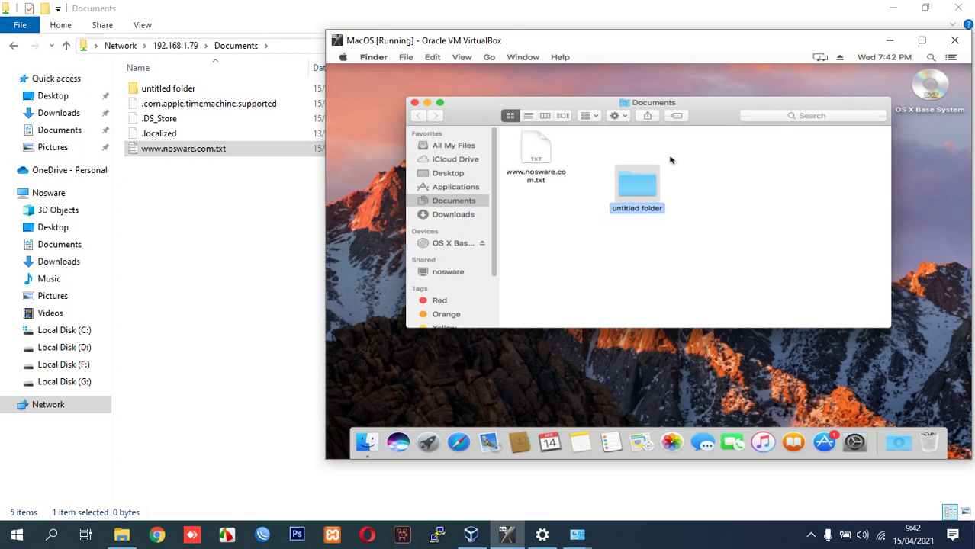